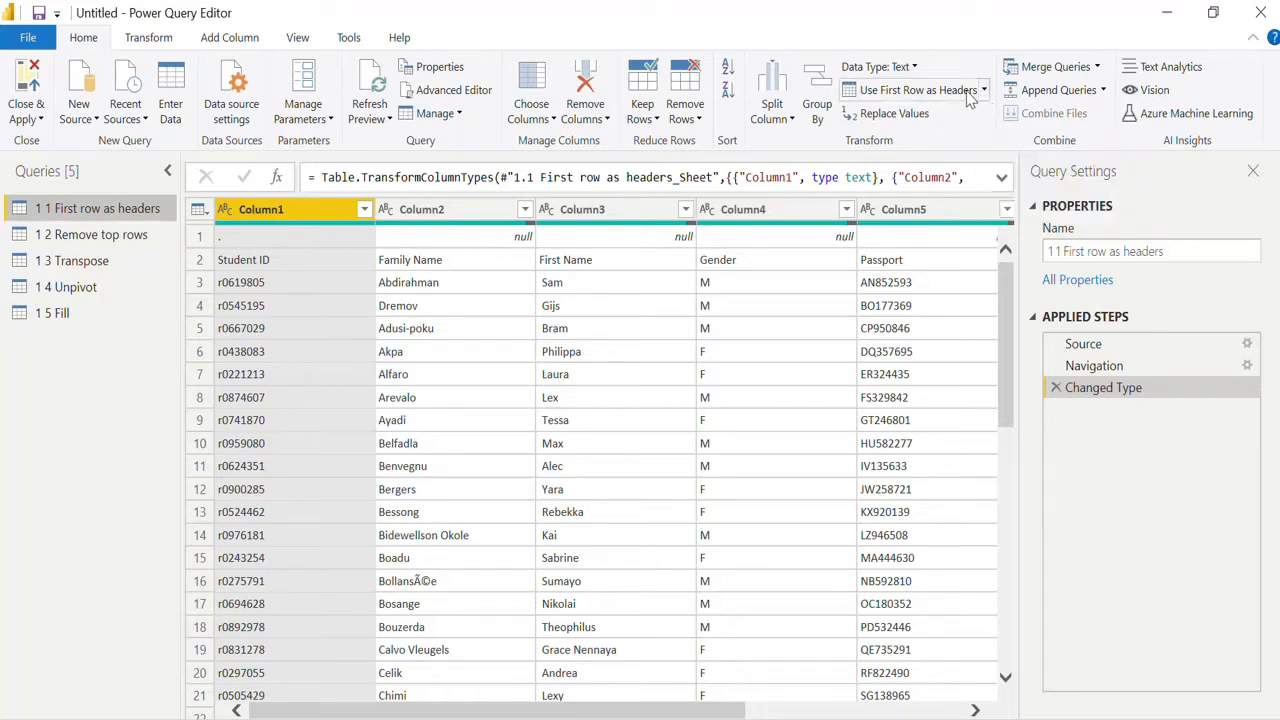
Step: Promote the first row to column headers twice in the 1.1 query and delete the Changed Type2 step
left_click(966, 95)
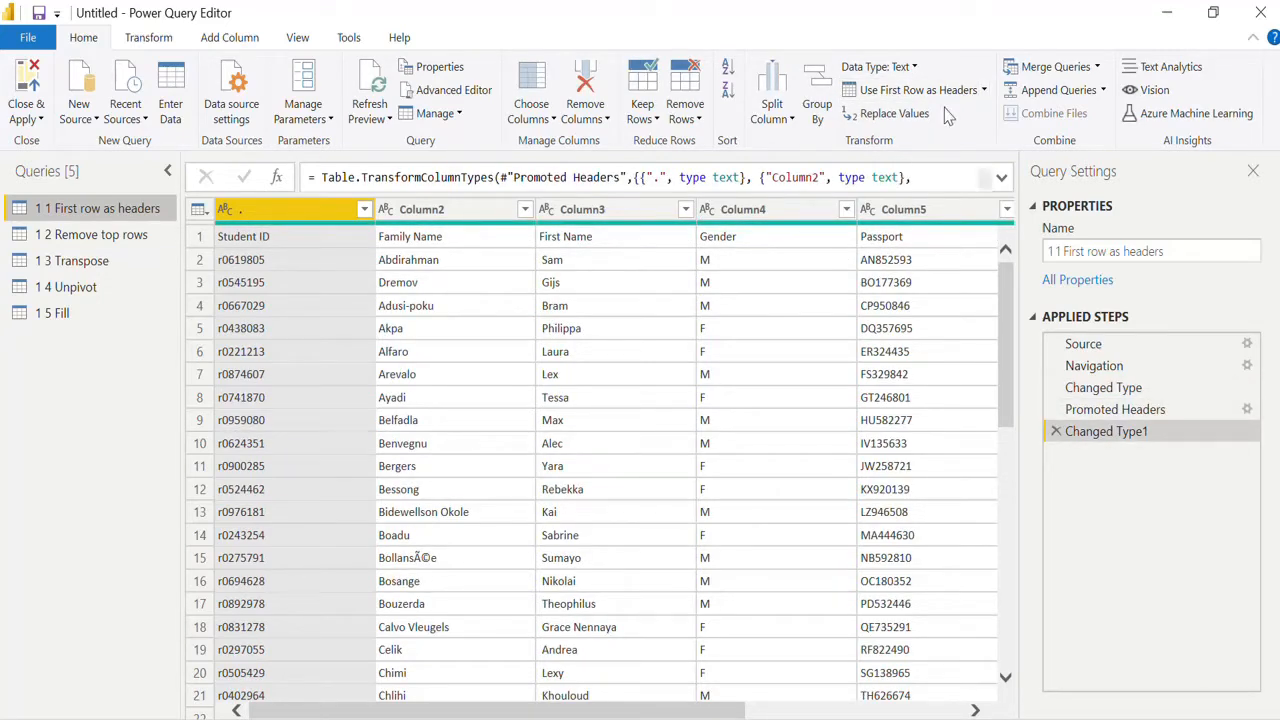
left_click(203, 213)
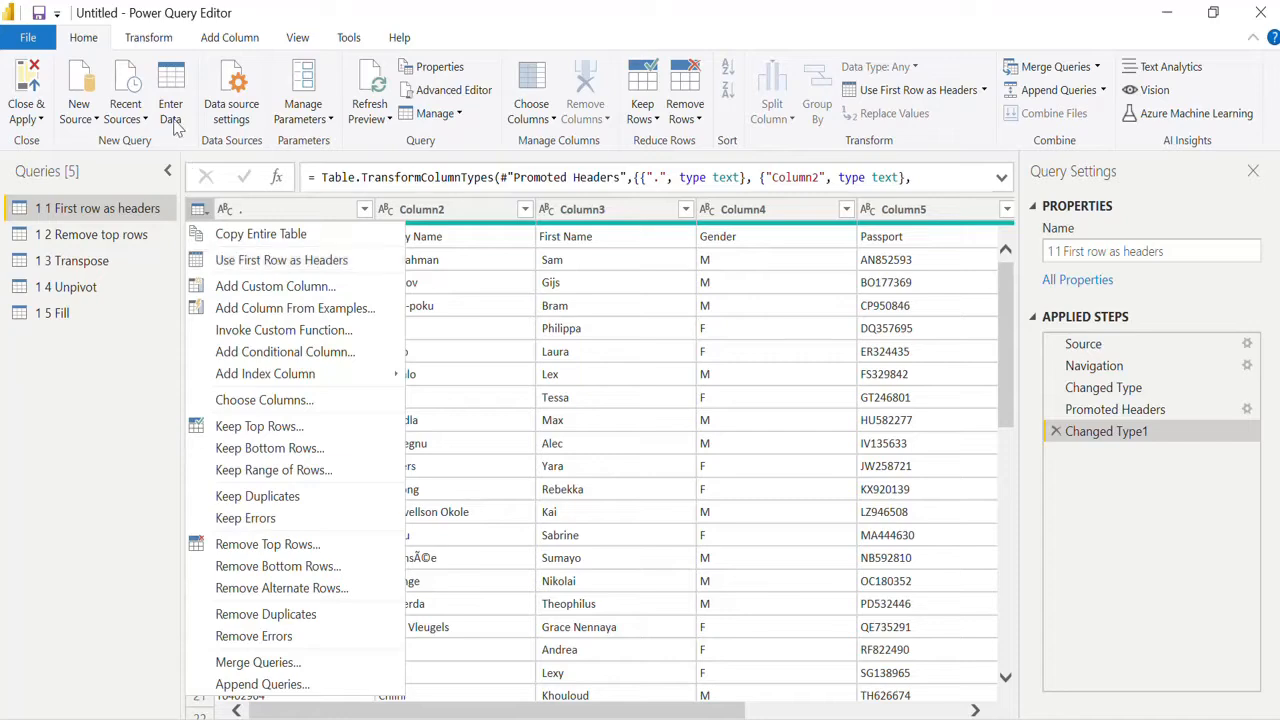
left_click(150, 40)
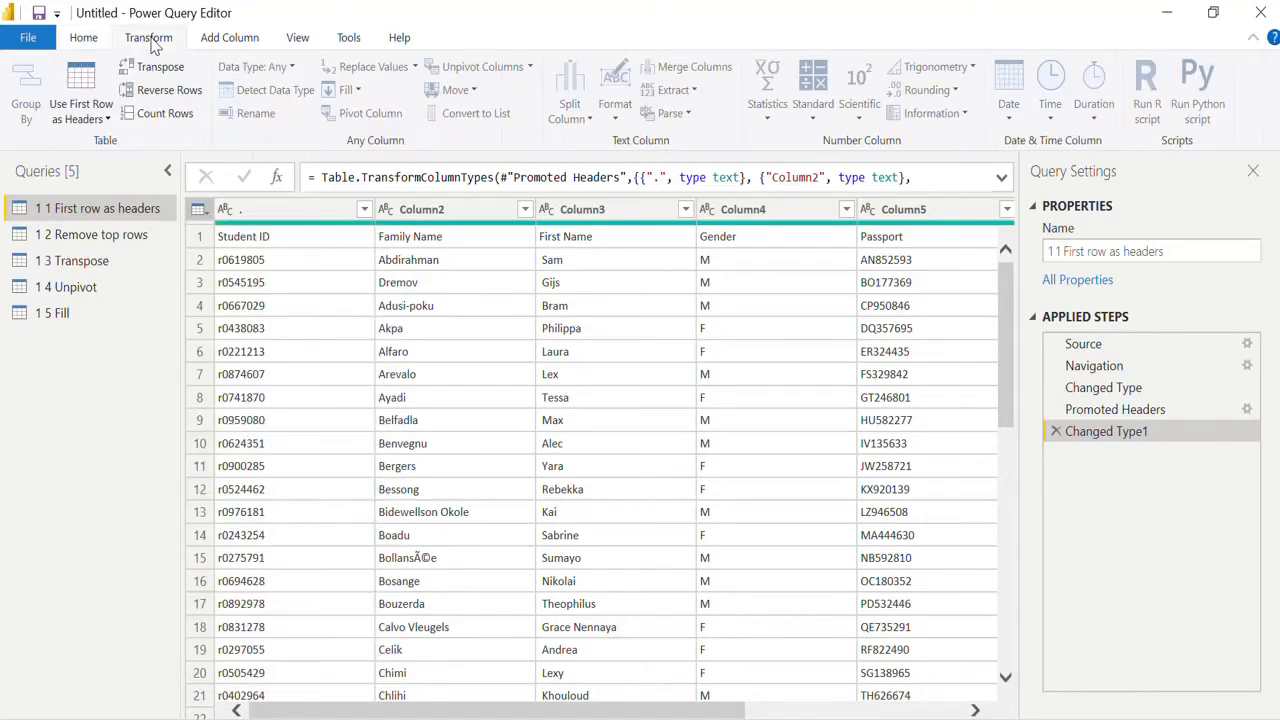
left_click(83, 90)
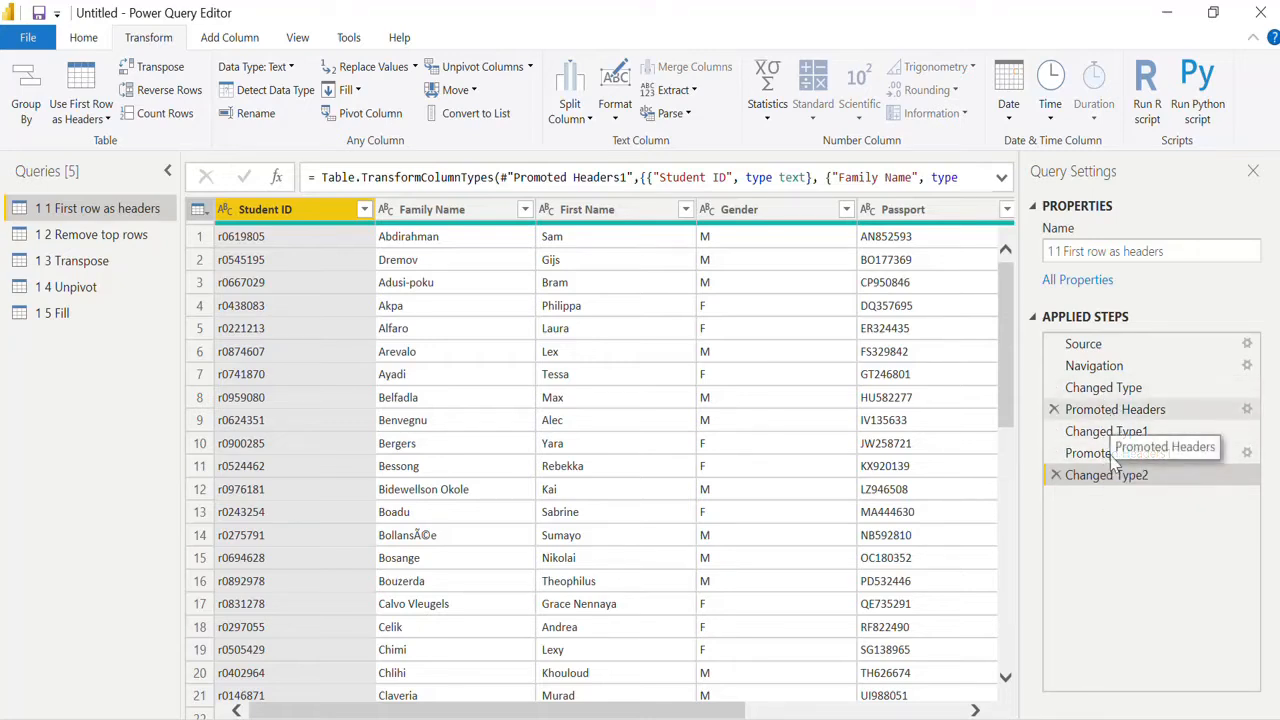
left_click(1056, 476)
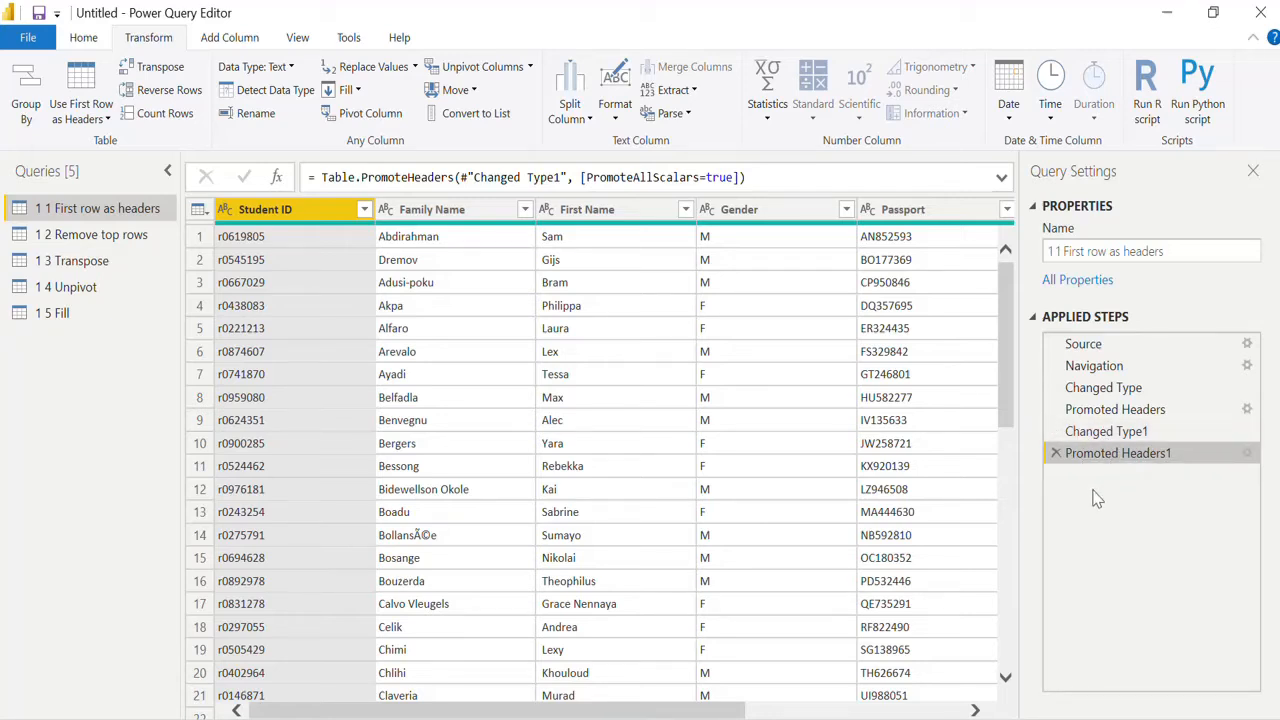
left_click(108, 120)
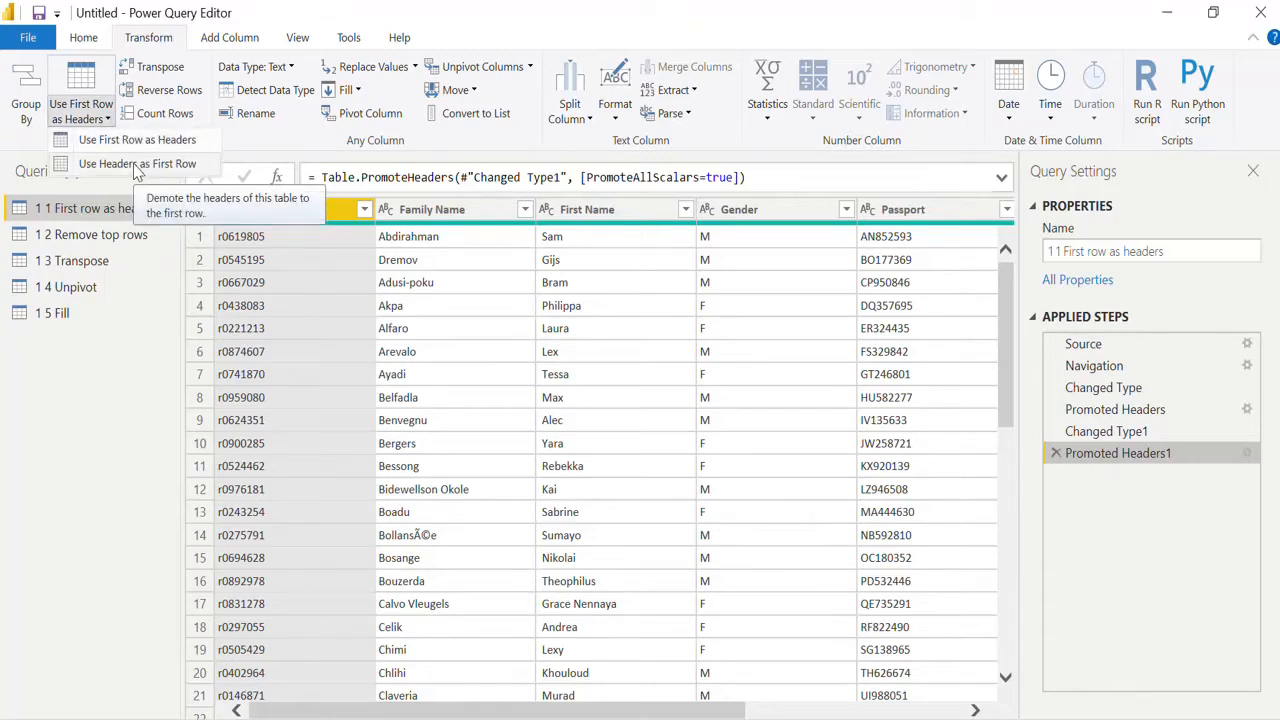
left_click(137, 165)
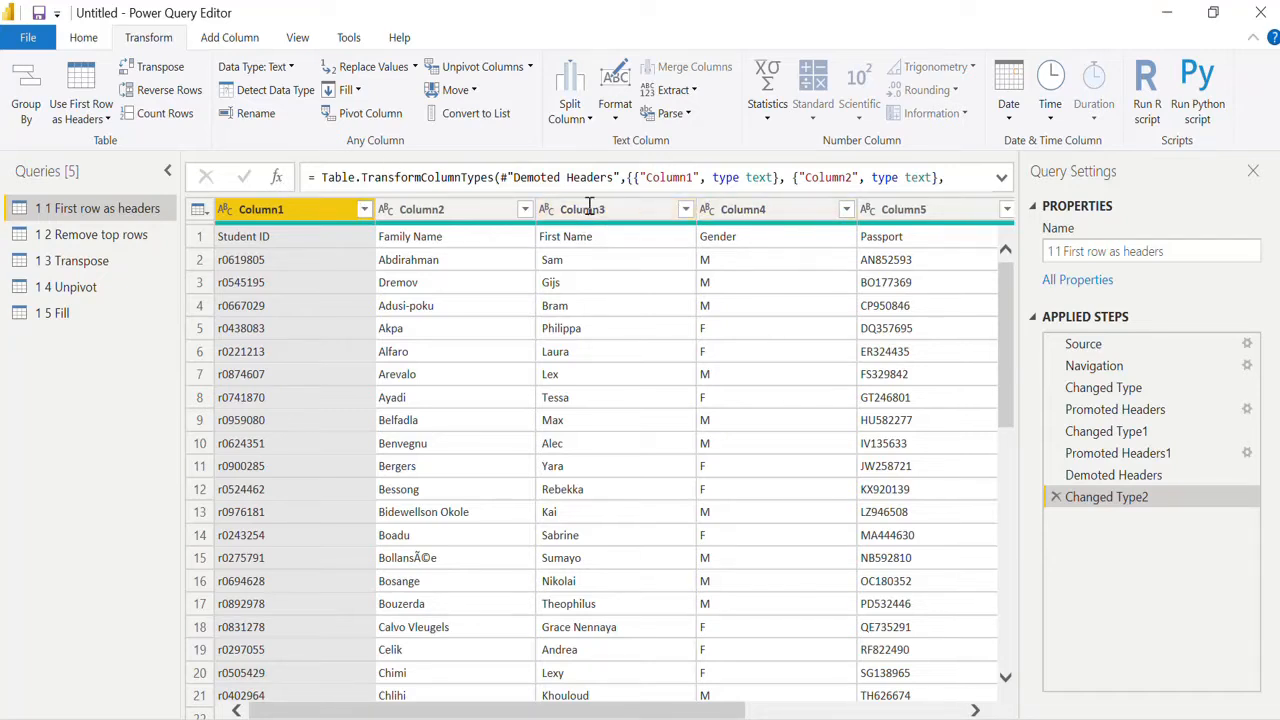
left_click(1057, 499)
left_click(1056, 476)
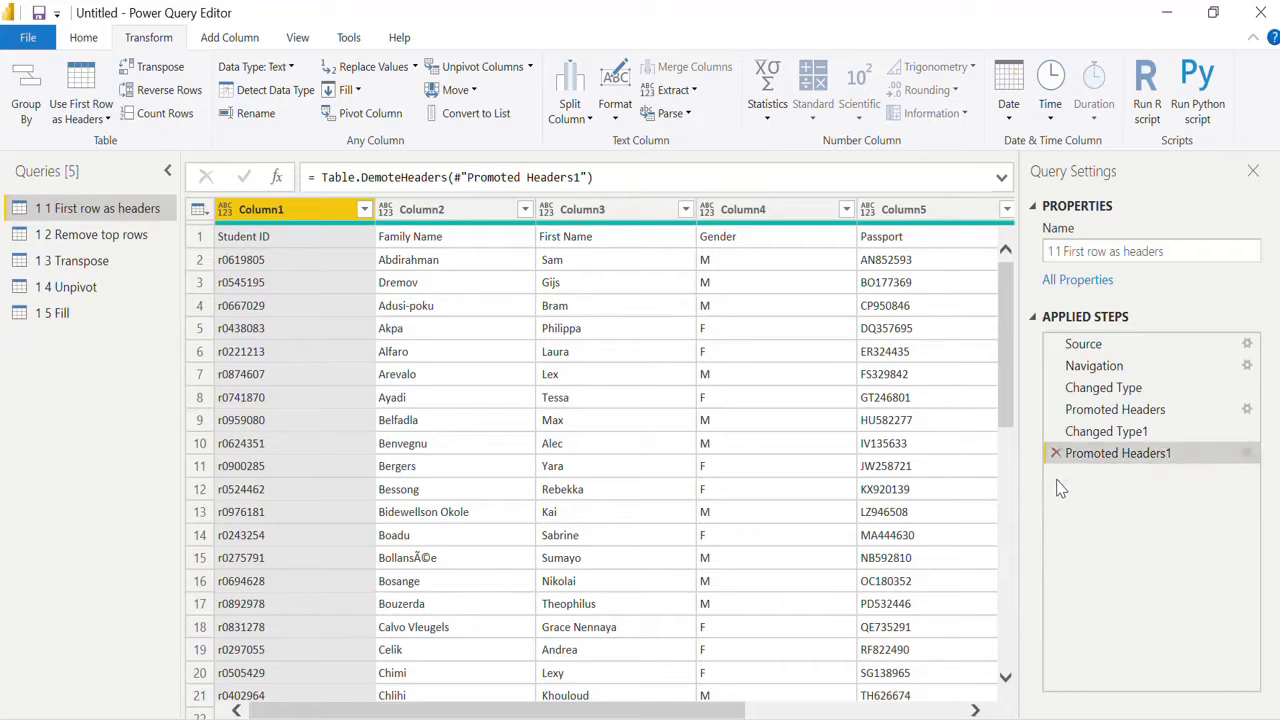
Step: Open the 1.2 Remove top rows query, remove the top 4 rows, and promote the first row to headers
left_click(119, 242)
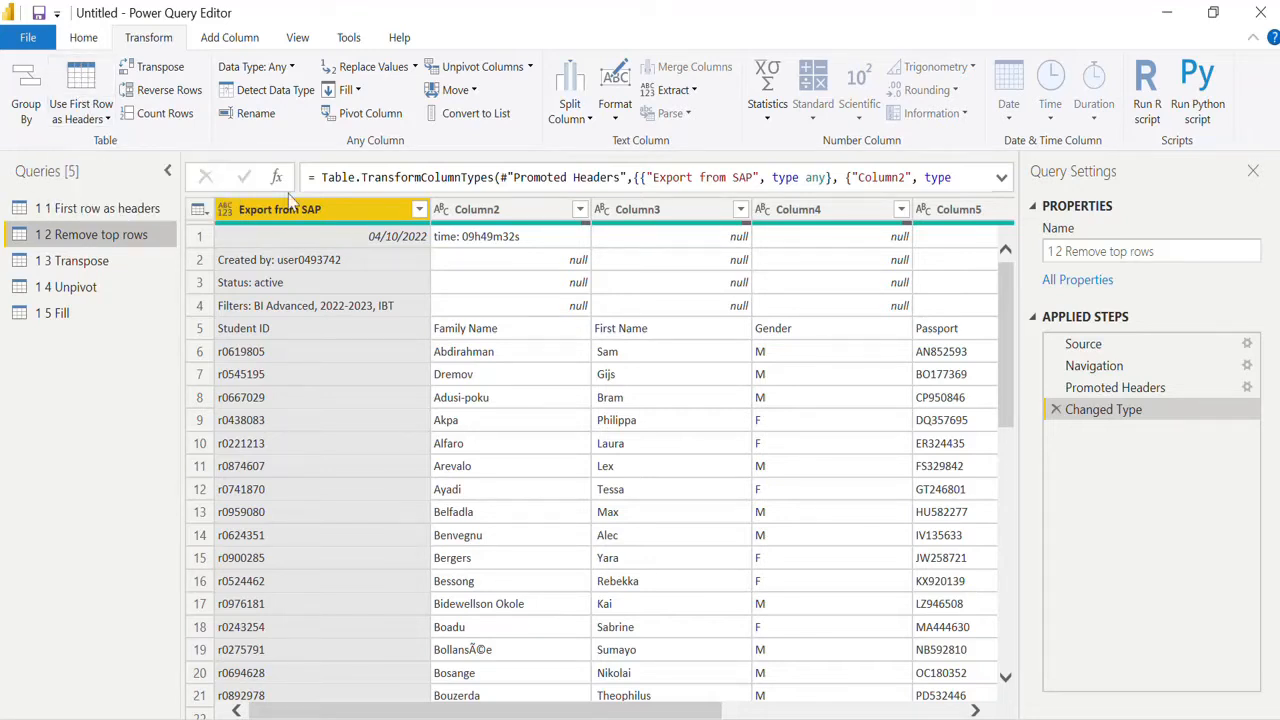
left_click(203, 218)
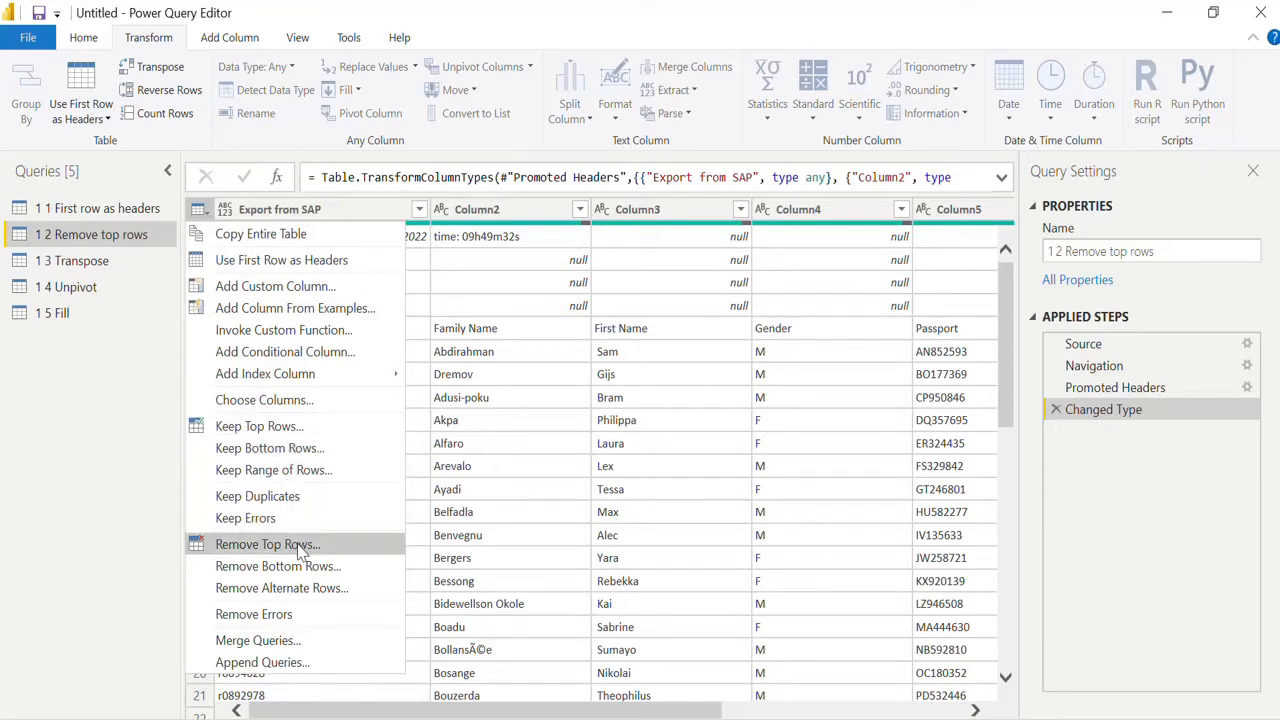
left_click(95, 44)
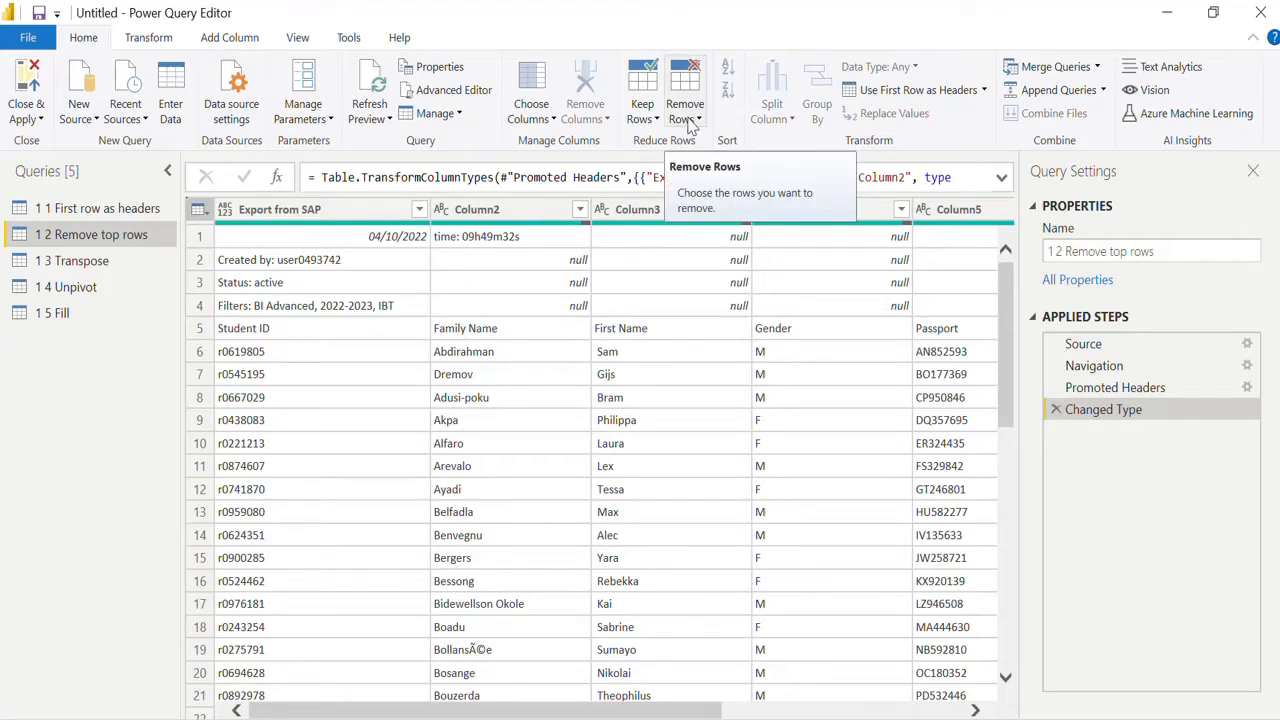
left_click(690, 122)
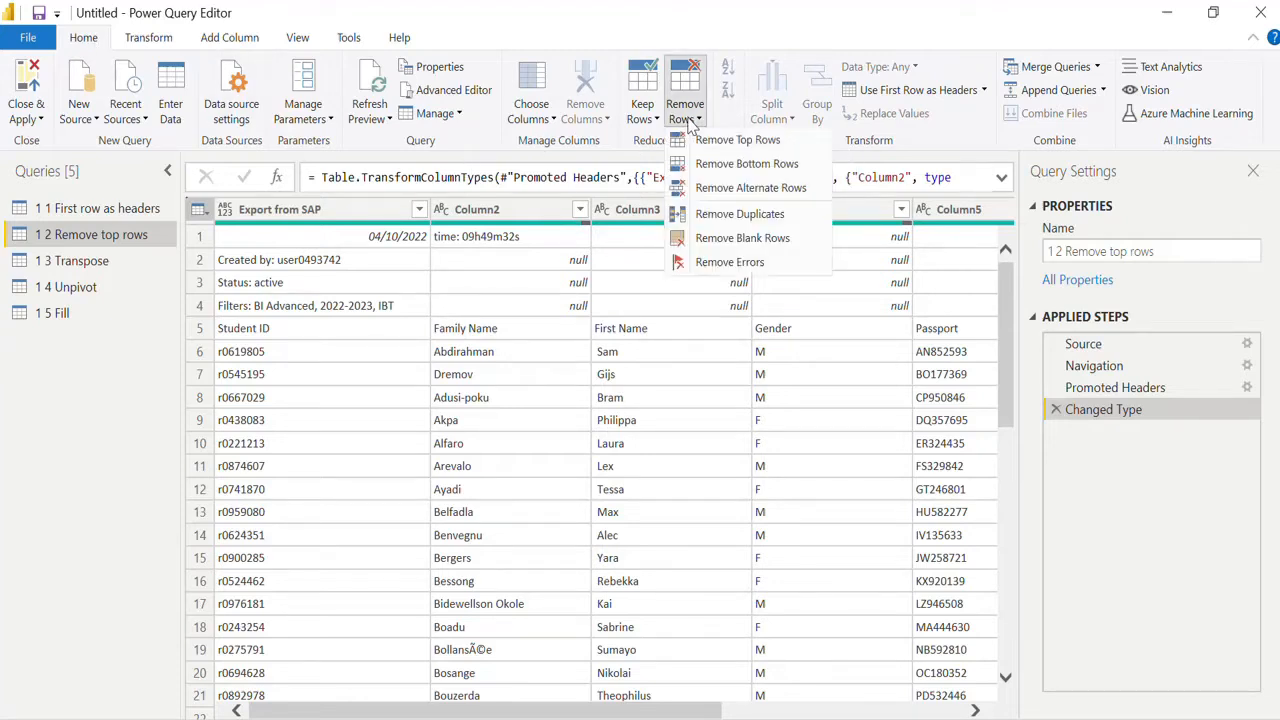
left_click(716, 144)
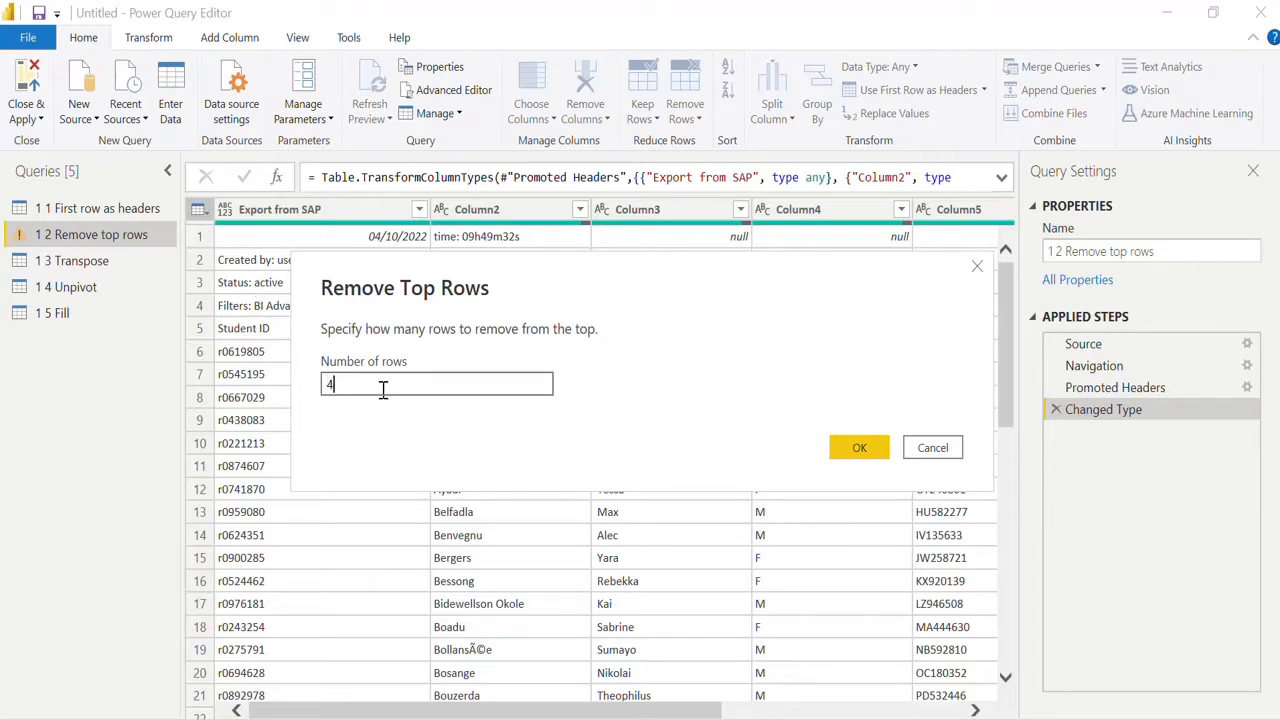
left_click(852, 453)
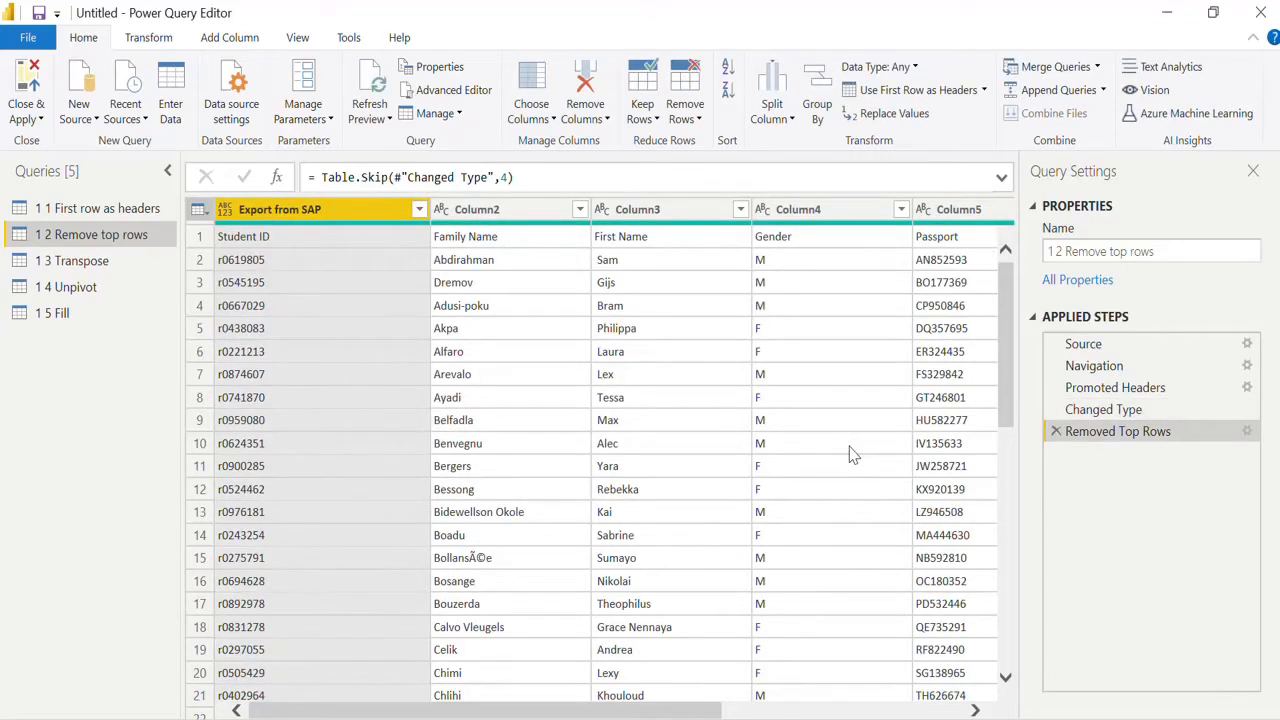
left_click(938, 92)
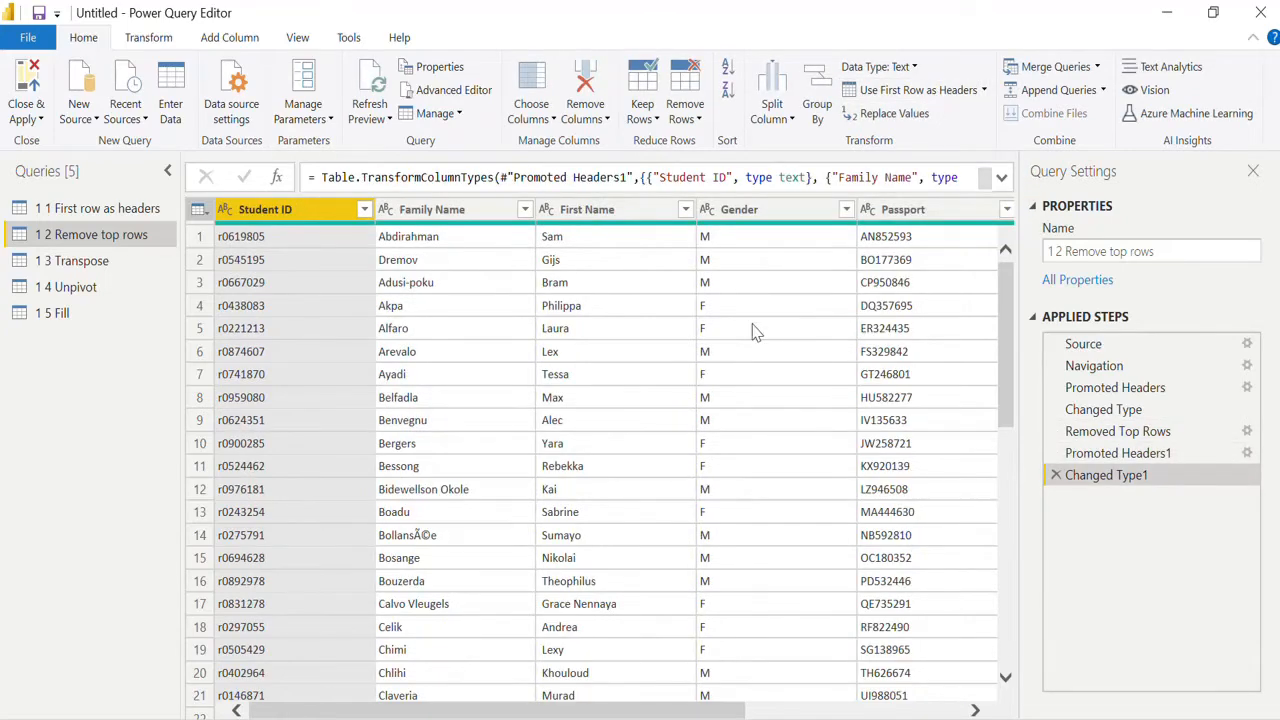
Step: Open the 1.3 Transpose query, transpose the table, and promote the first row to column headers
left_click(128, 262)
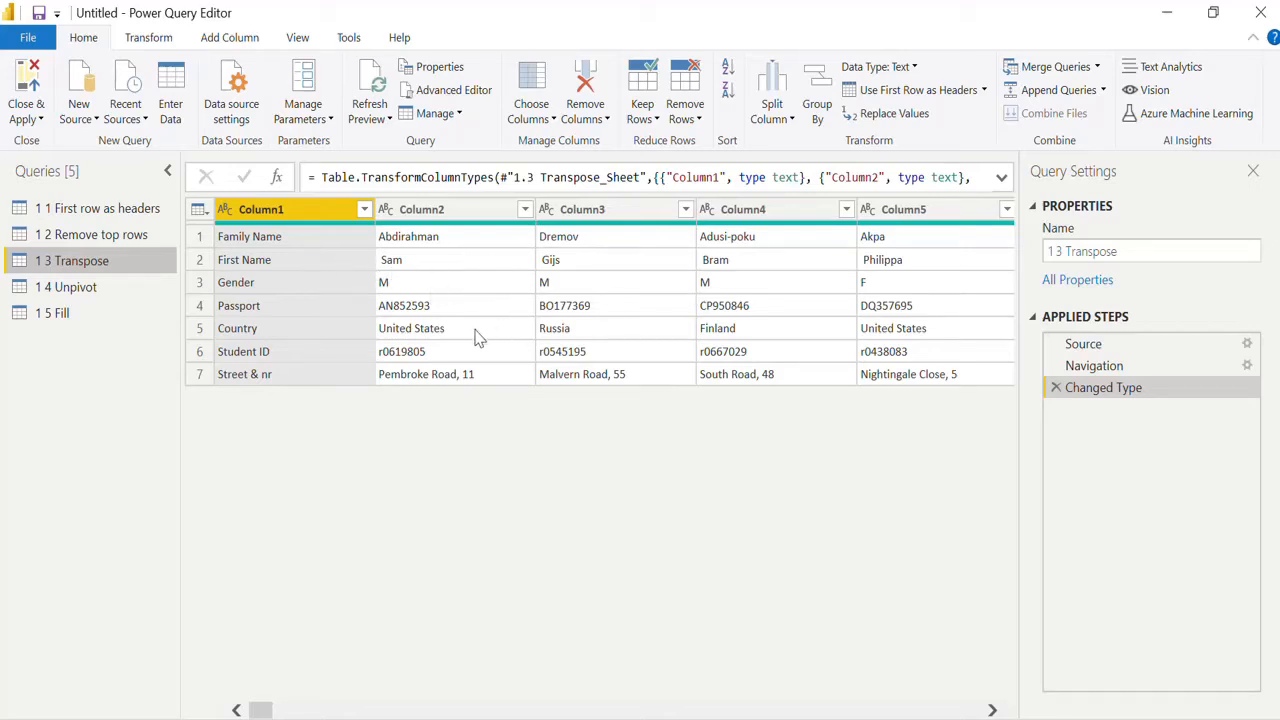
left_click(150, 38)
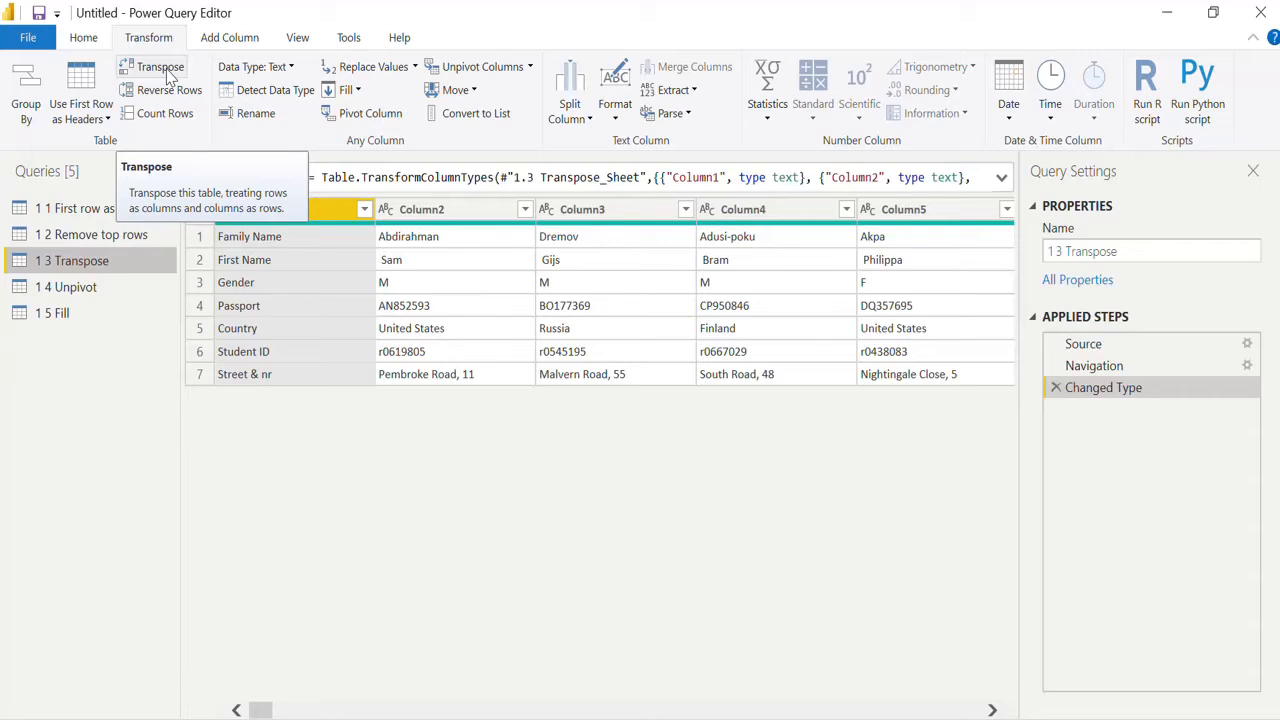
left_click(160, 67)
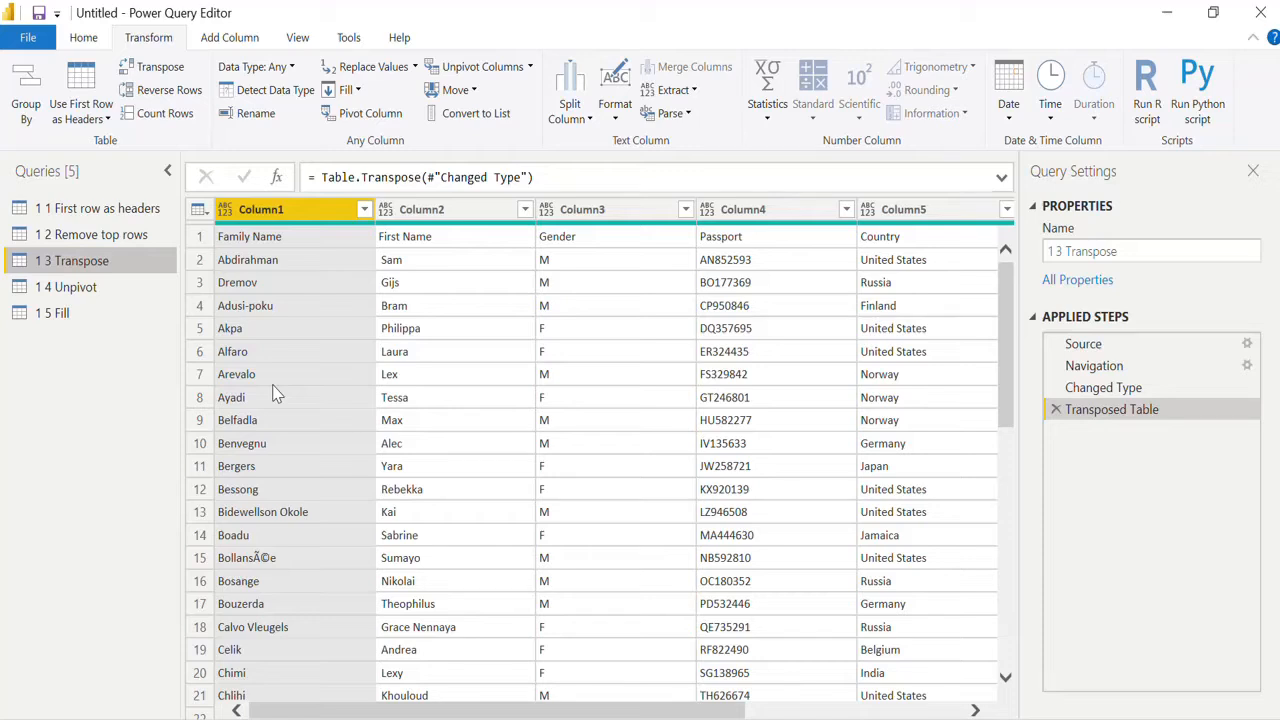
left_click(84, 78)
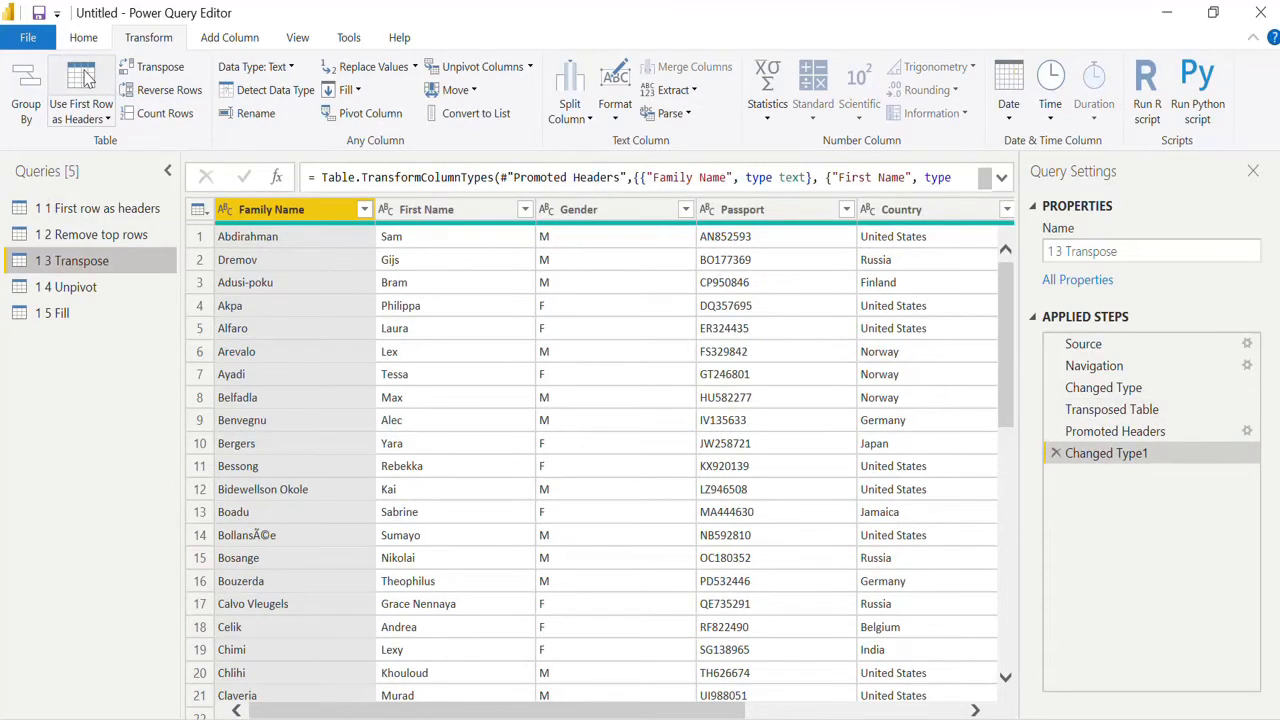
Step: Open the 1.4 Unpivot query and promote its first row to column headers
left_click(114, 293)
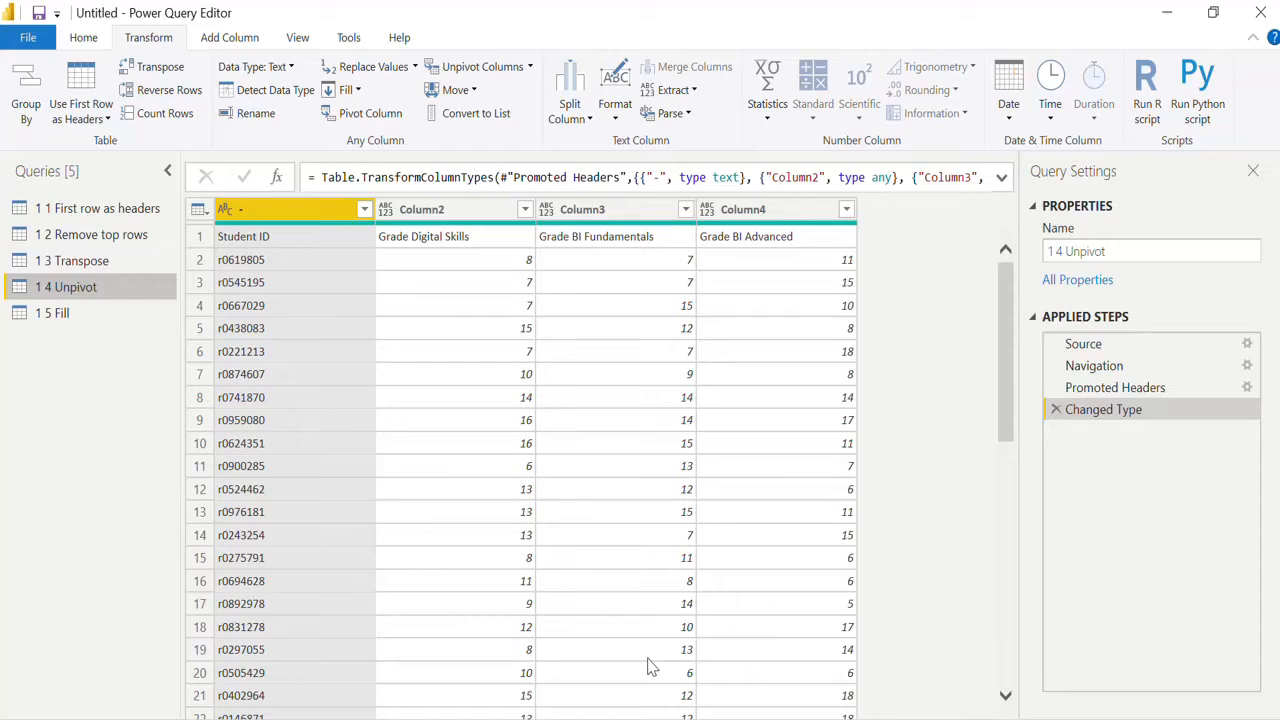
left_click(93, 82)
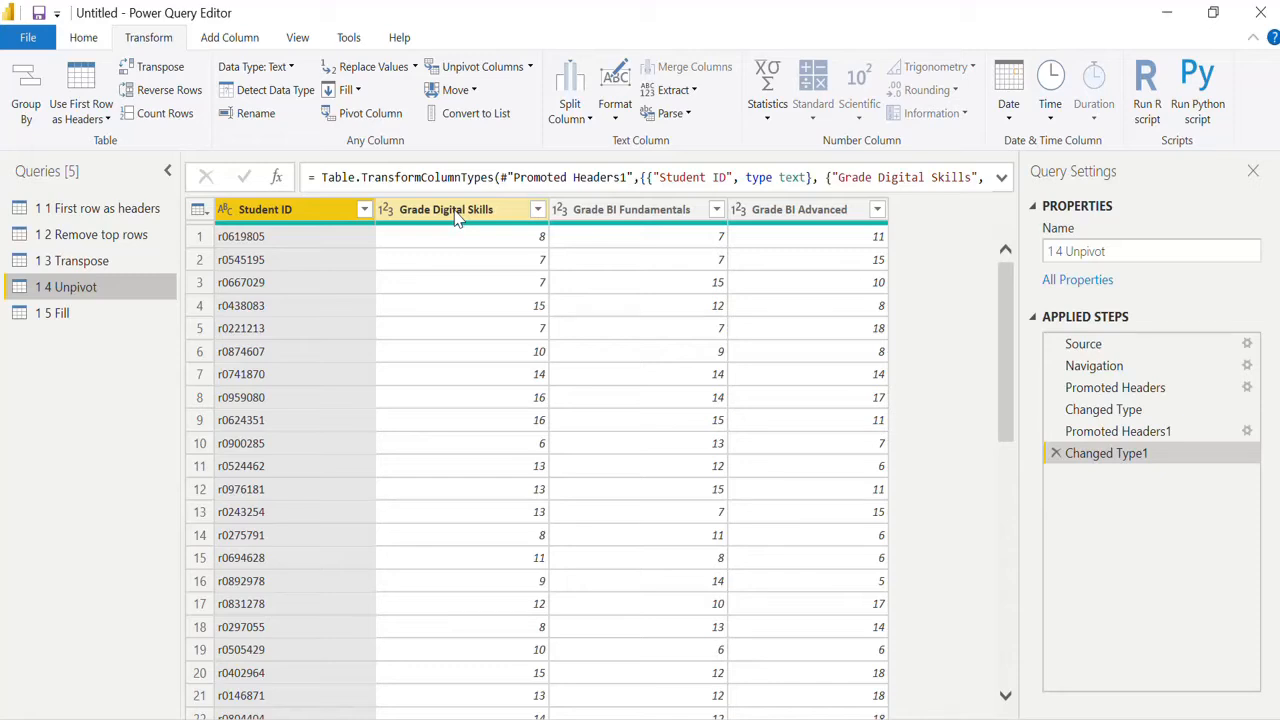
left_click(456, 212)
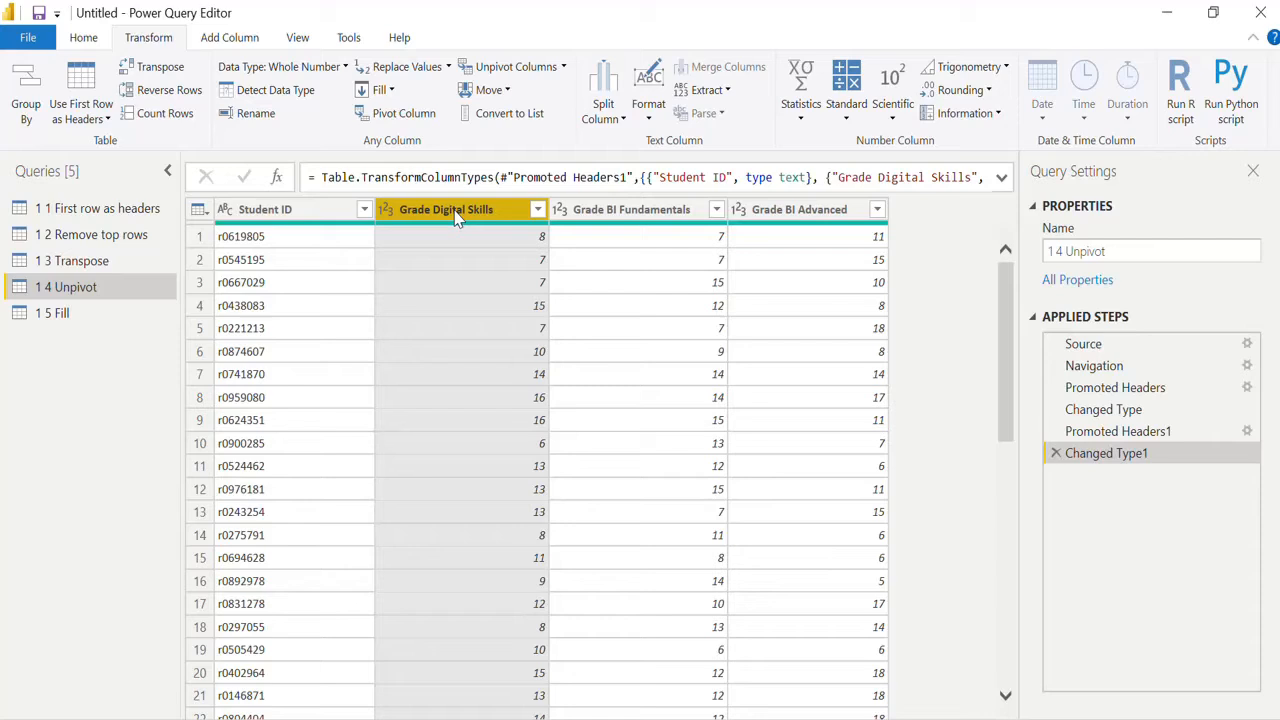
left_click(650, 215)
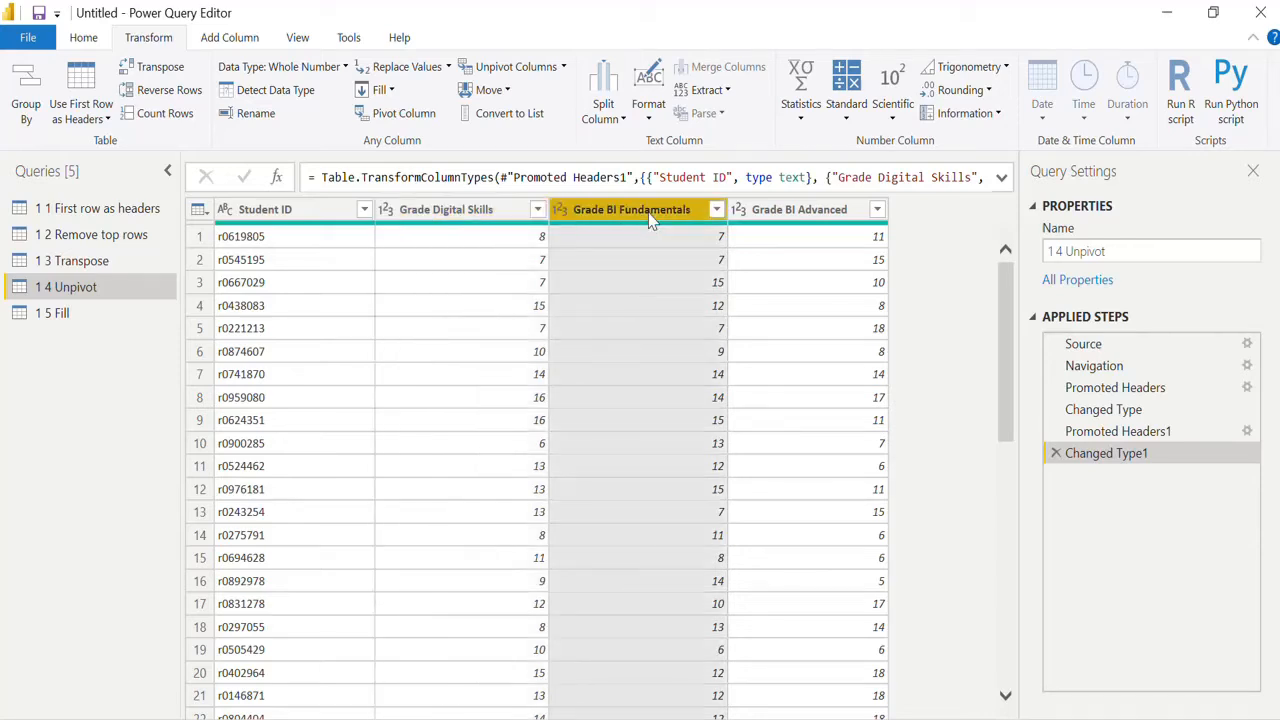
left_click(799, 218)
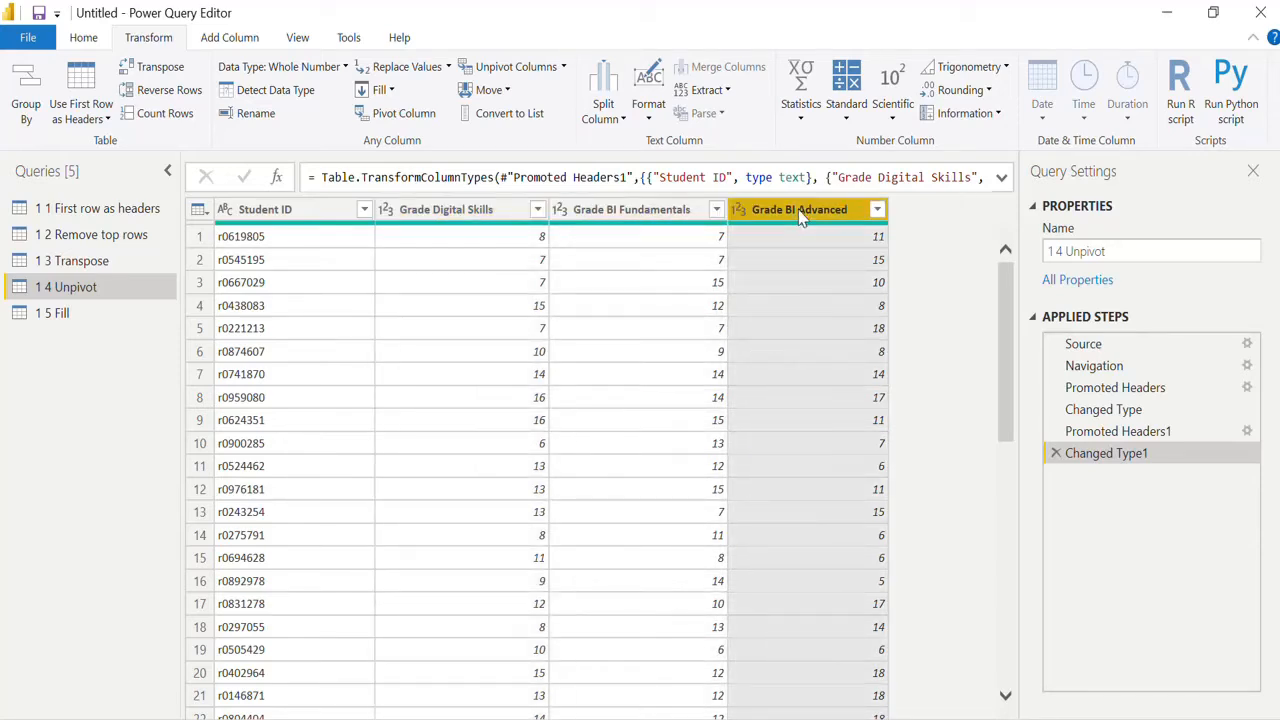
left_click(493, 213)
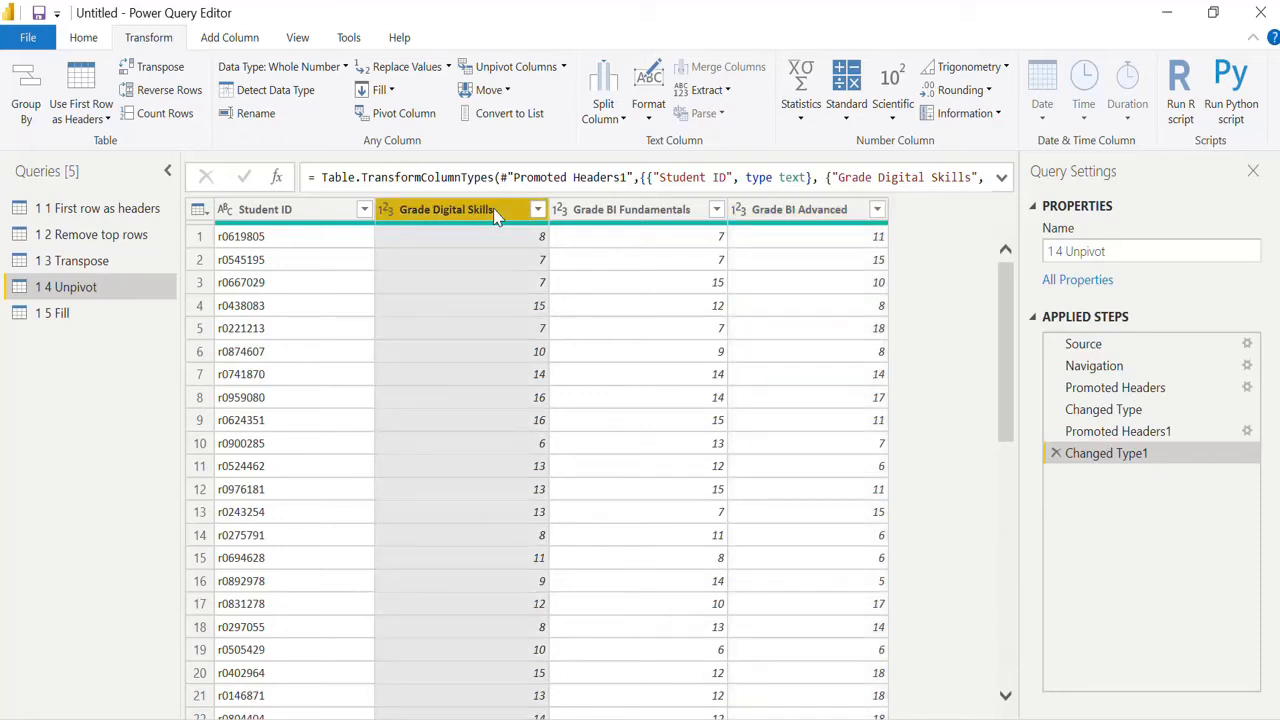
left_click(657, 214, "ctrl")
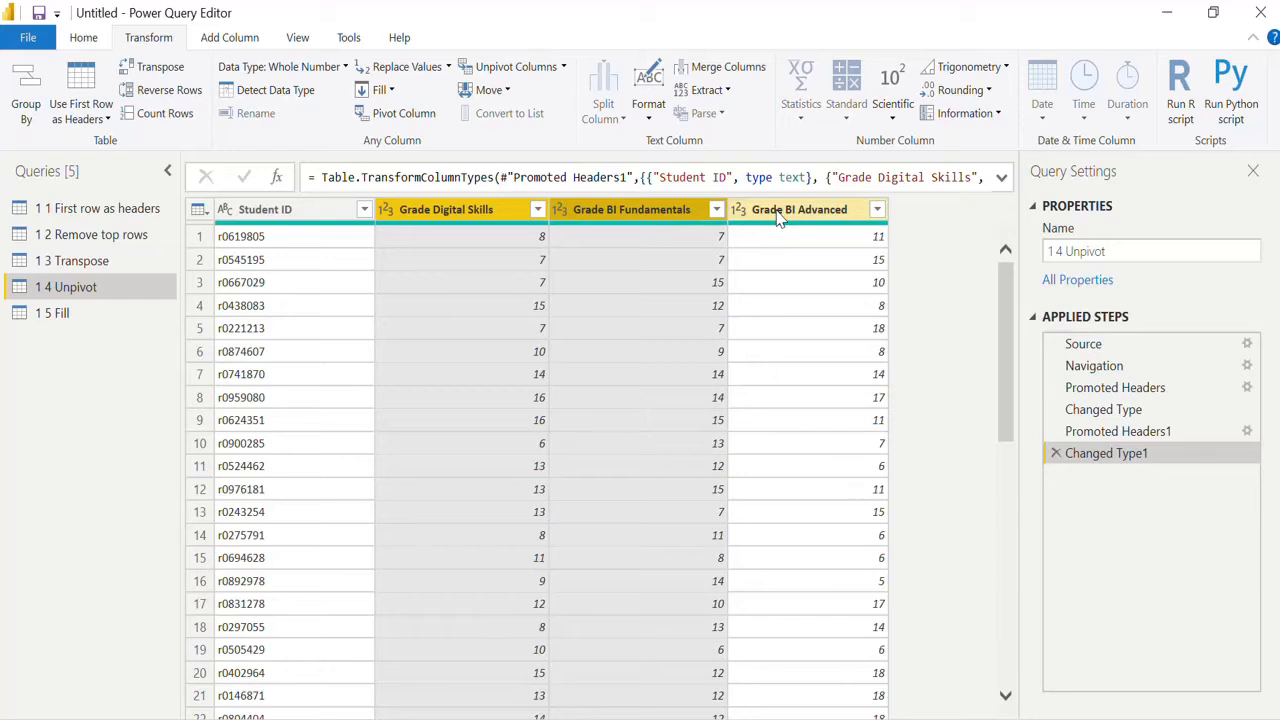
left_click(780, 219, "ctrl")
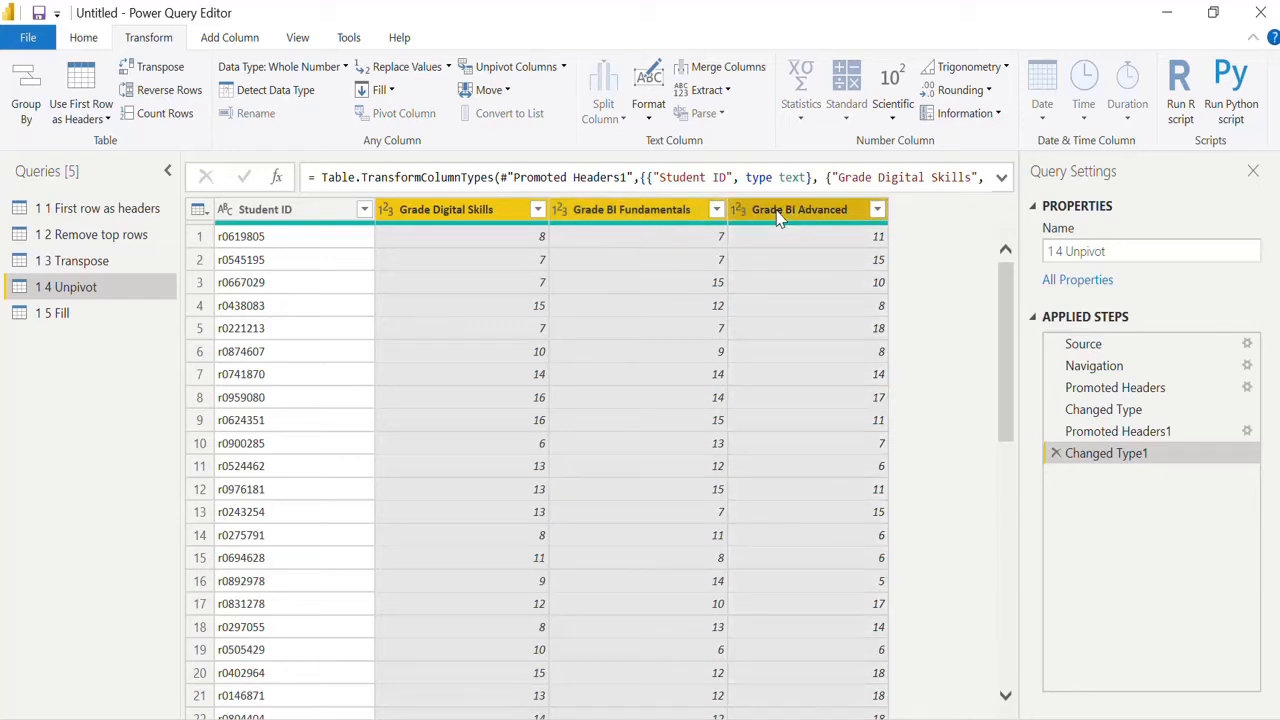
left_click(479, 220)
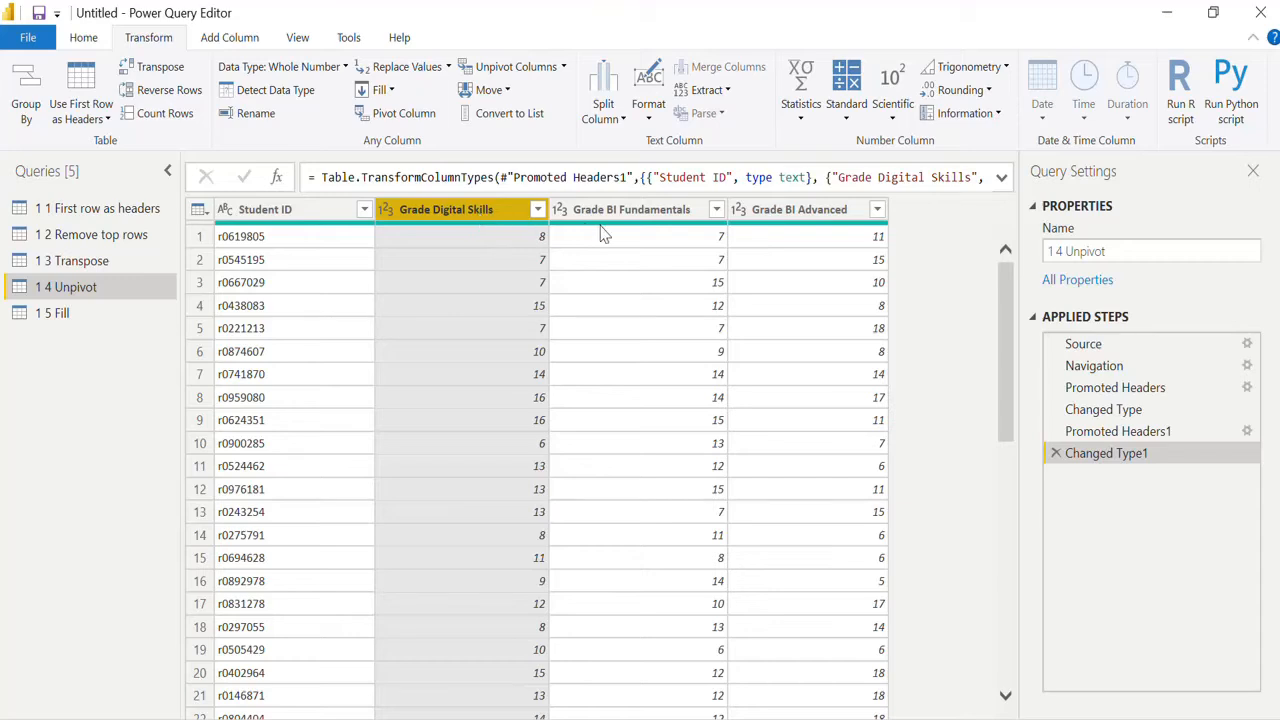
left_click(632, 214, "ctrl")
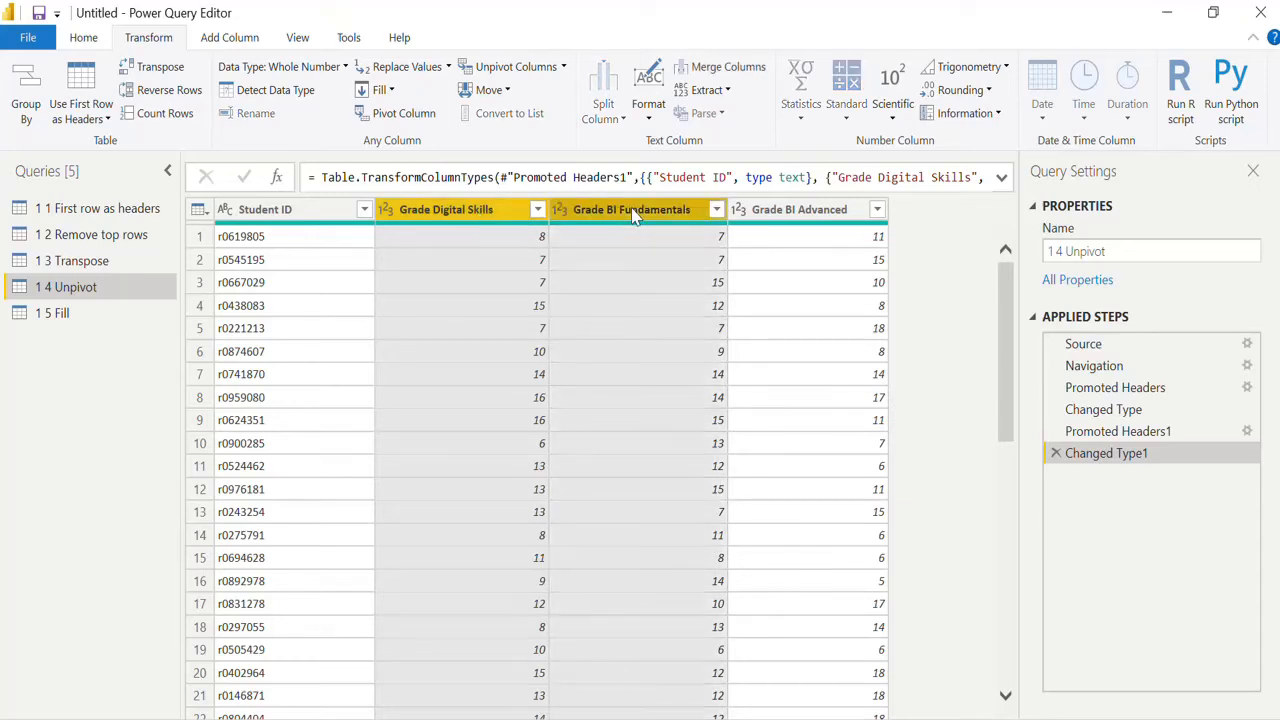
left_click(786, 213, "ctrl")
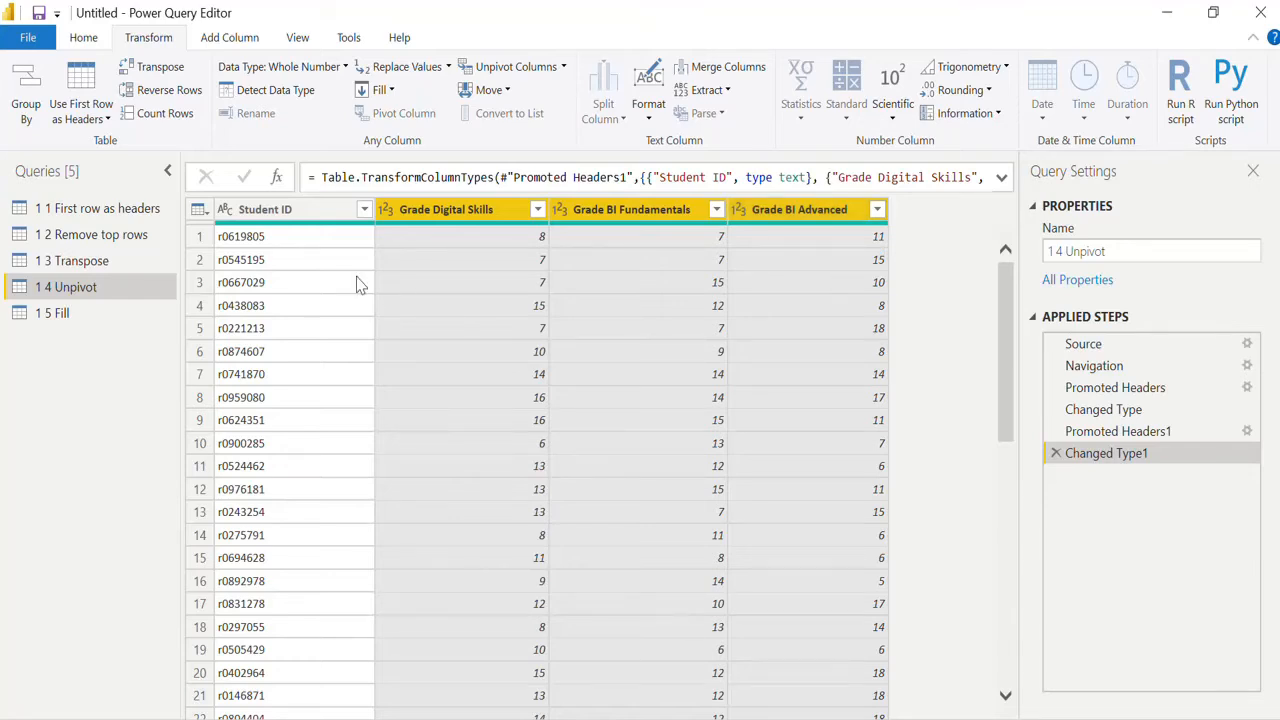
left_click(329, 283)
left_click(455, 215)
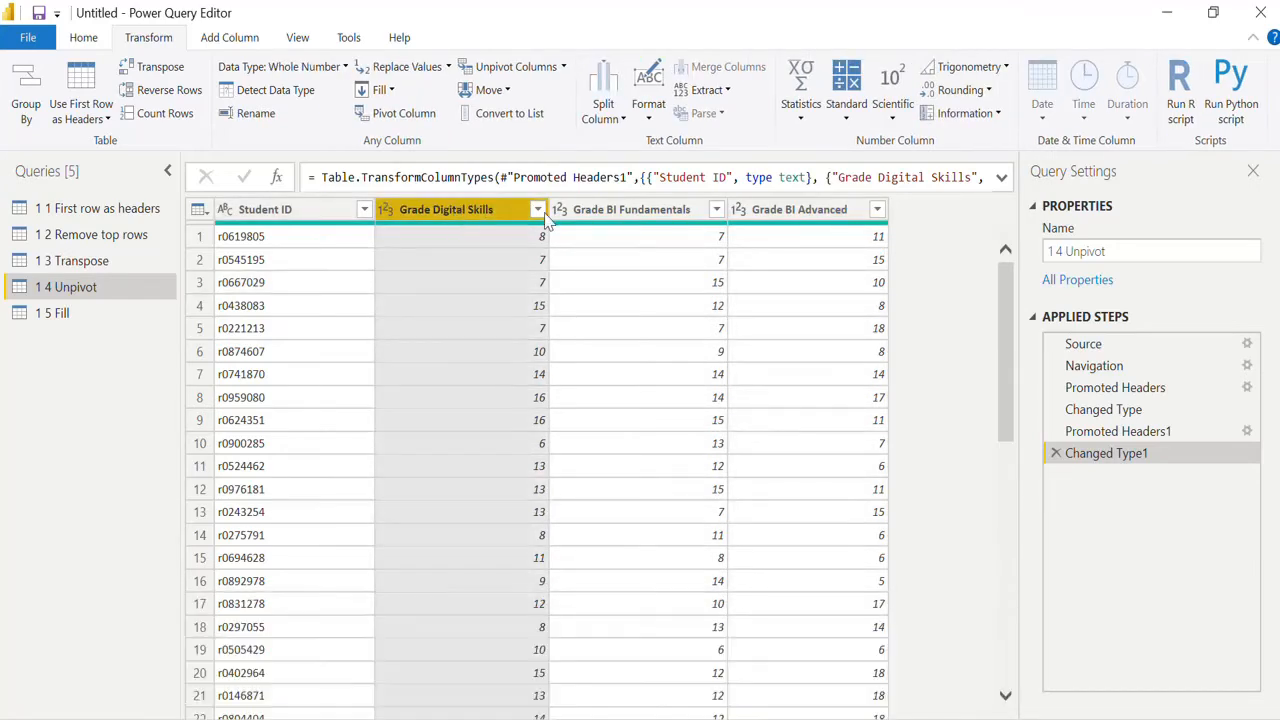
left_click(840, 212, "shift")
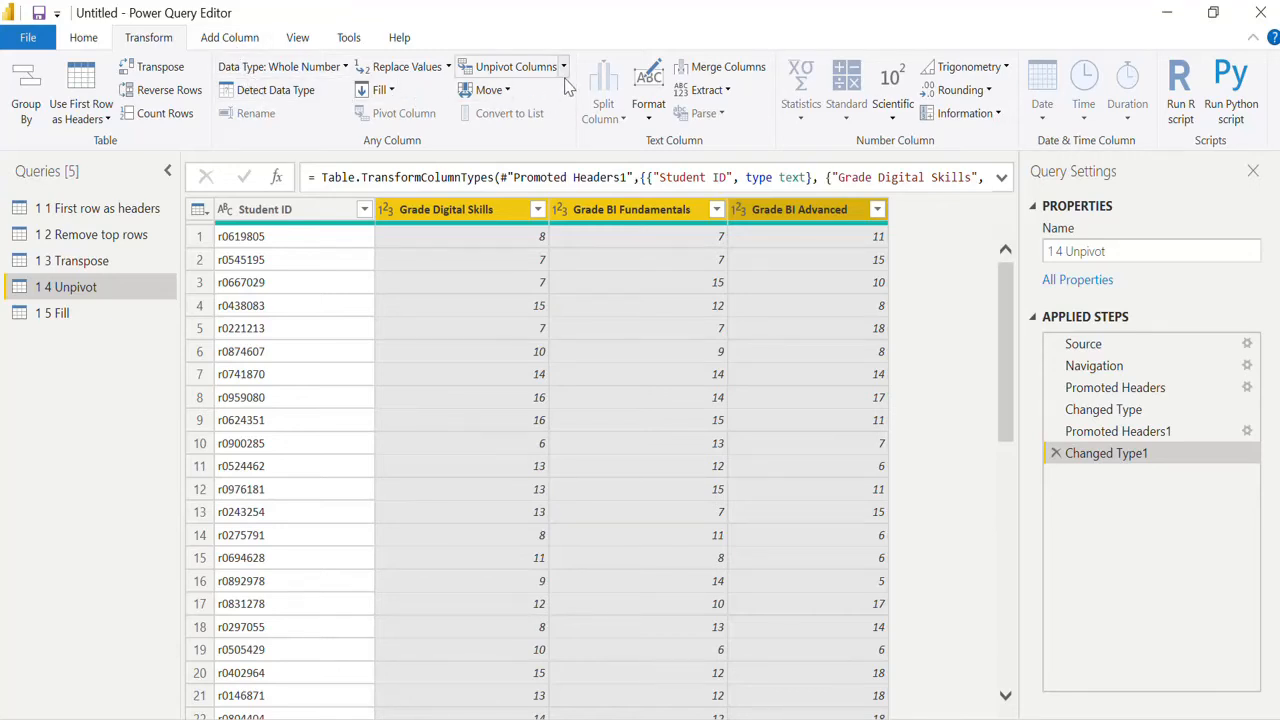
left_click(198, 210)
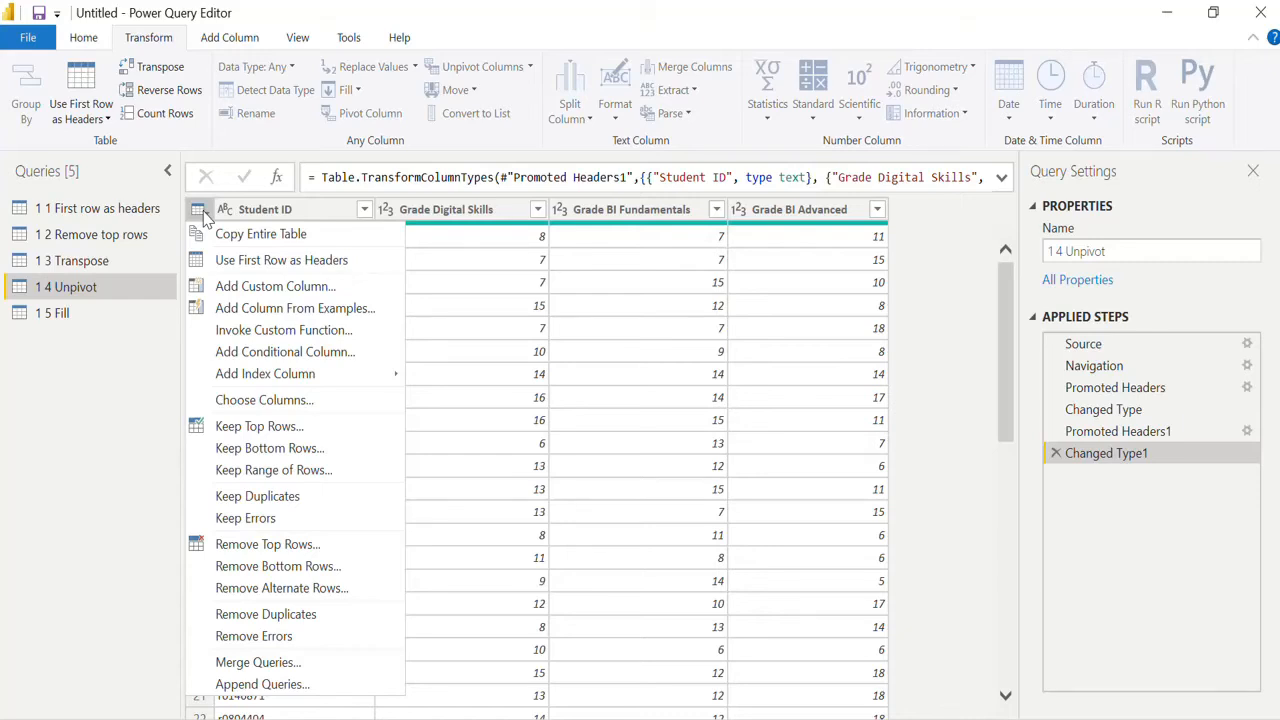
Step: Unpivot the three grade columns in the 1.4 Unpivot query, keeping Student ID as the identifier
left_click(483, 211)
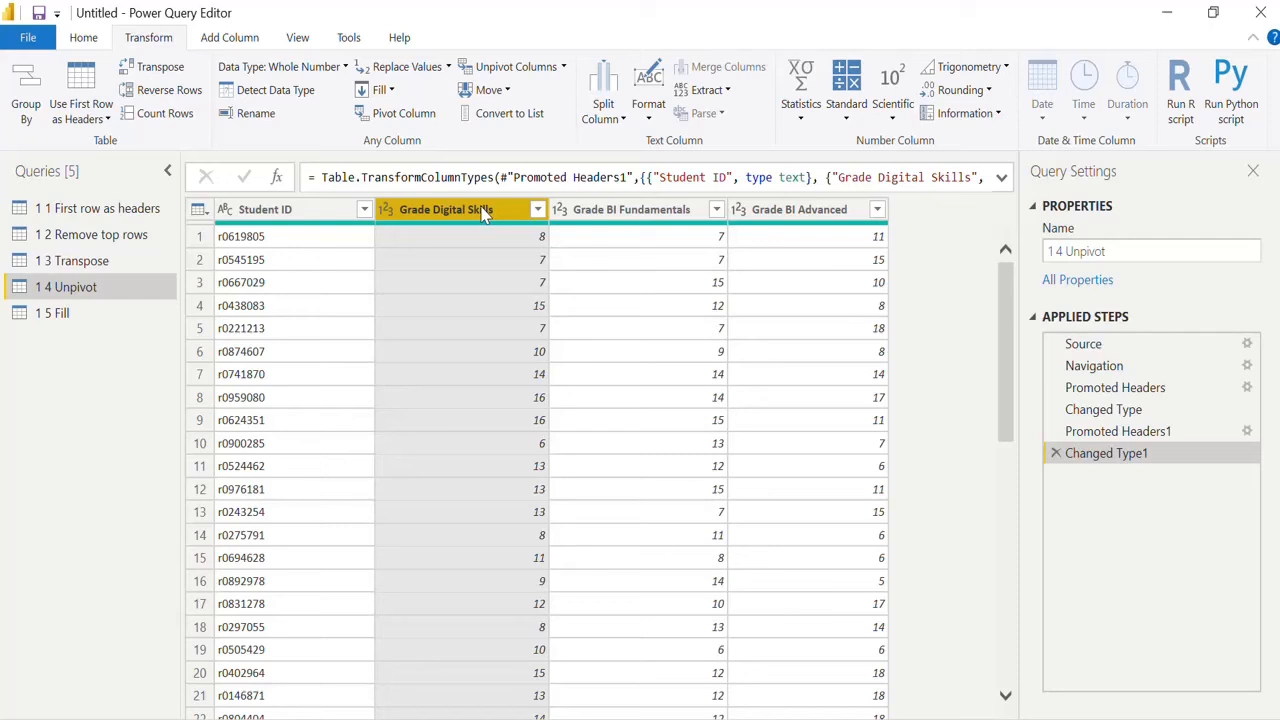
left_click(630, 216, "ctrl")
left_click(785, 212, "ctrl")
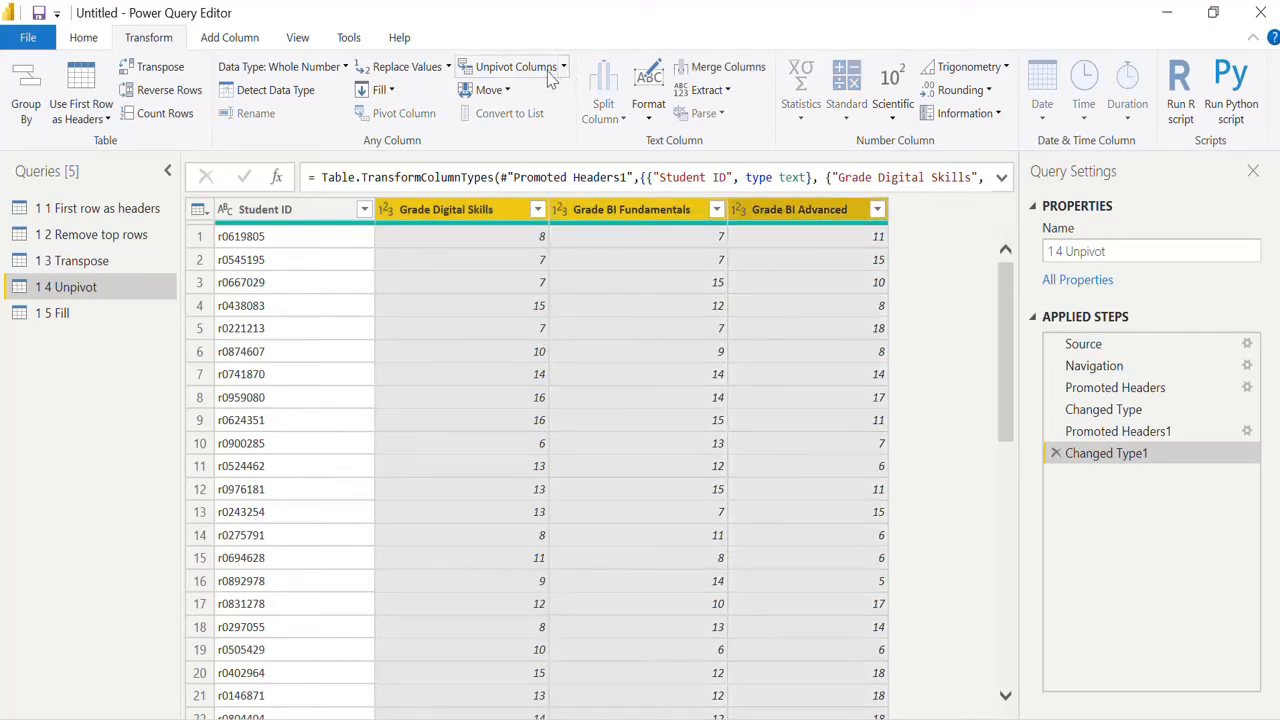
left_click(517, 70)
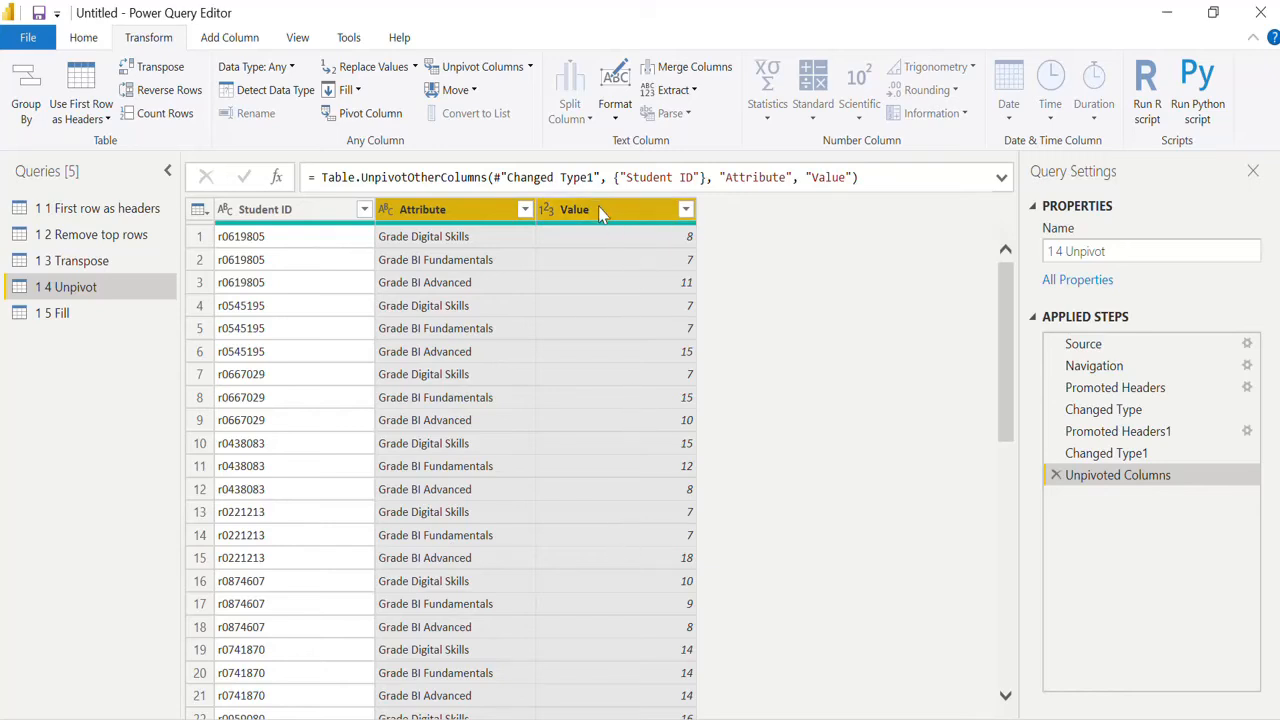
Step: Rename the Value column to Grades and the Attribute column to Subject
left_click(425, 210)
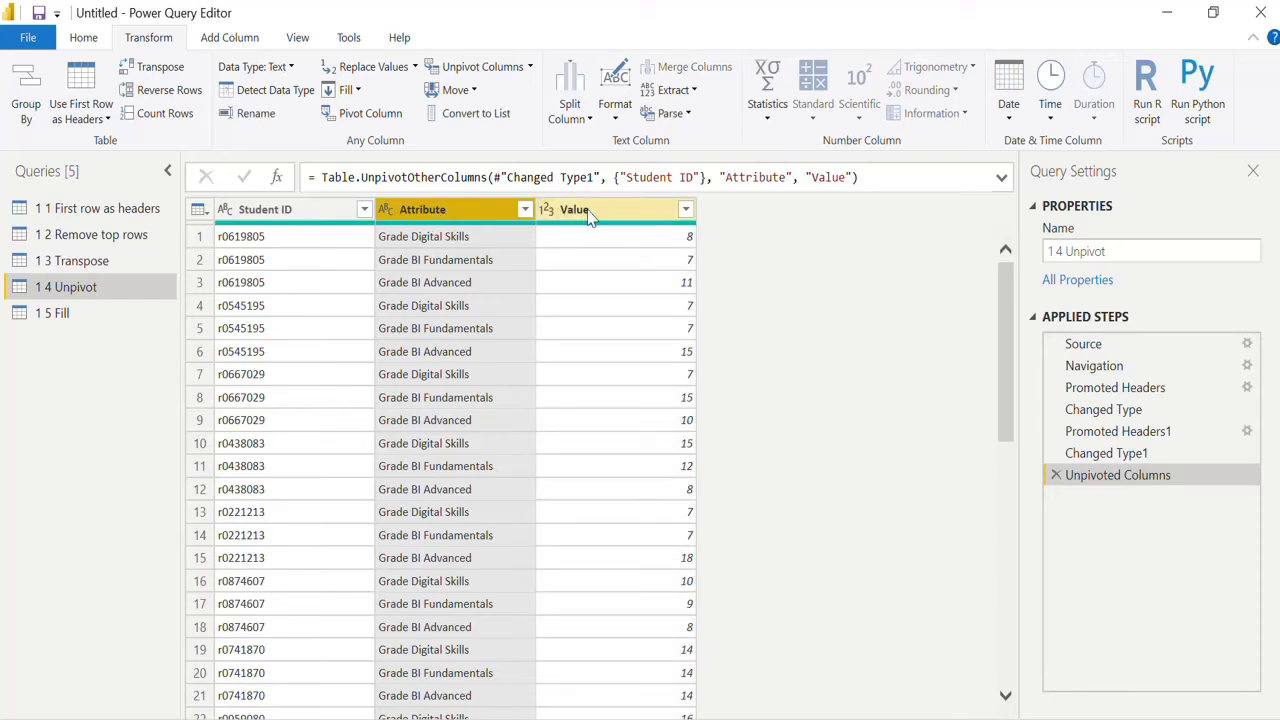
double_click(589, 215)
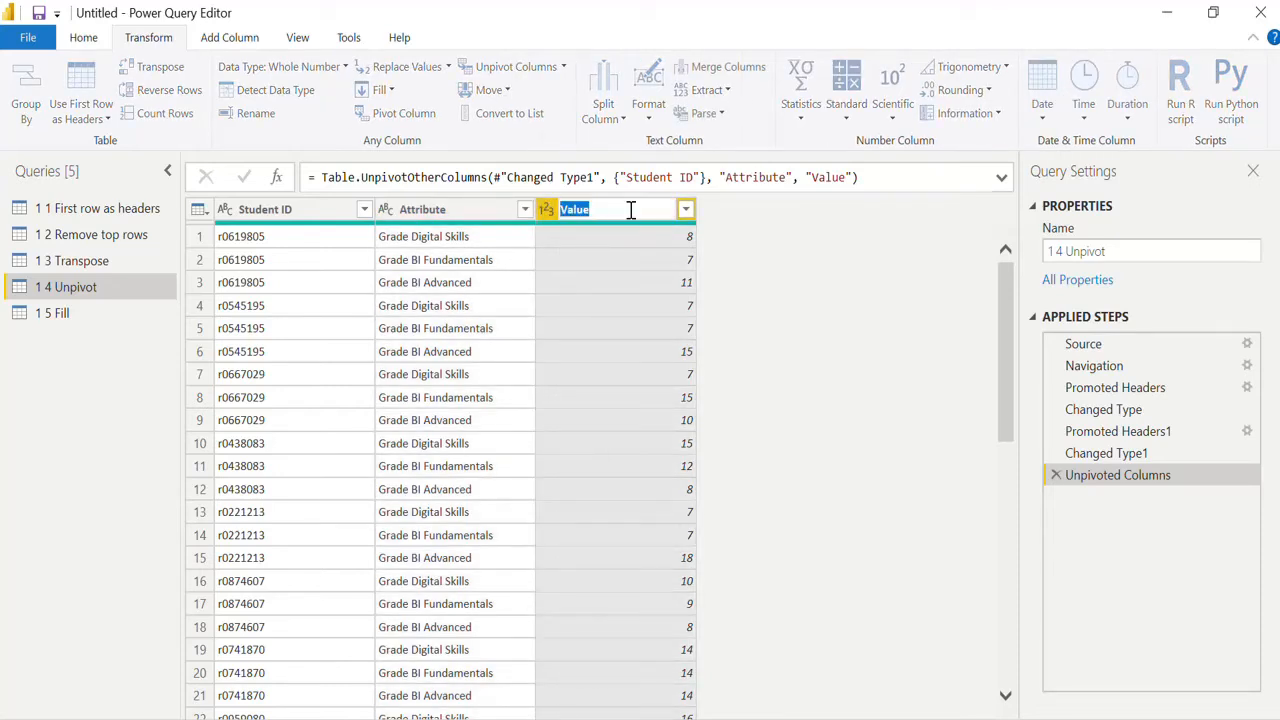
type("Grades")
key("Return")
double_click(443, 210)
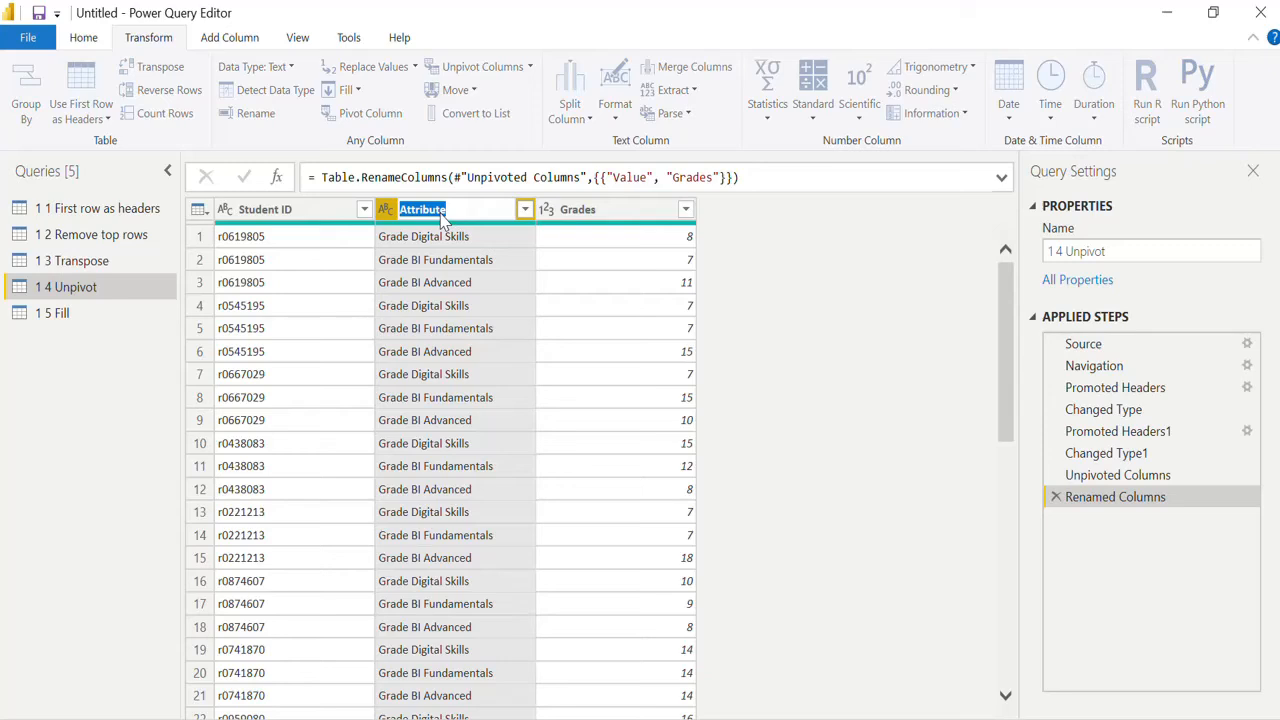
type("Subject")
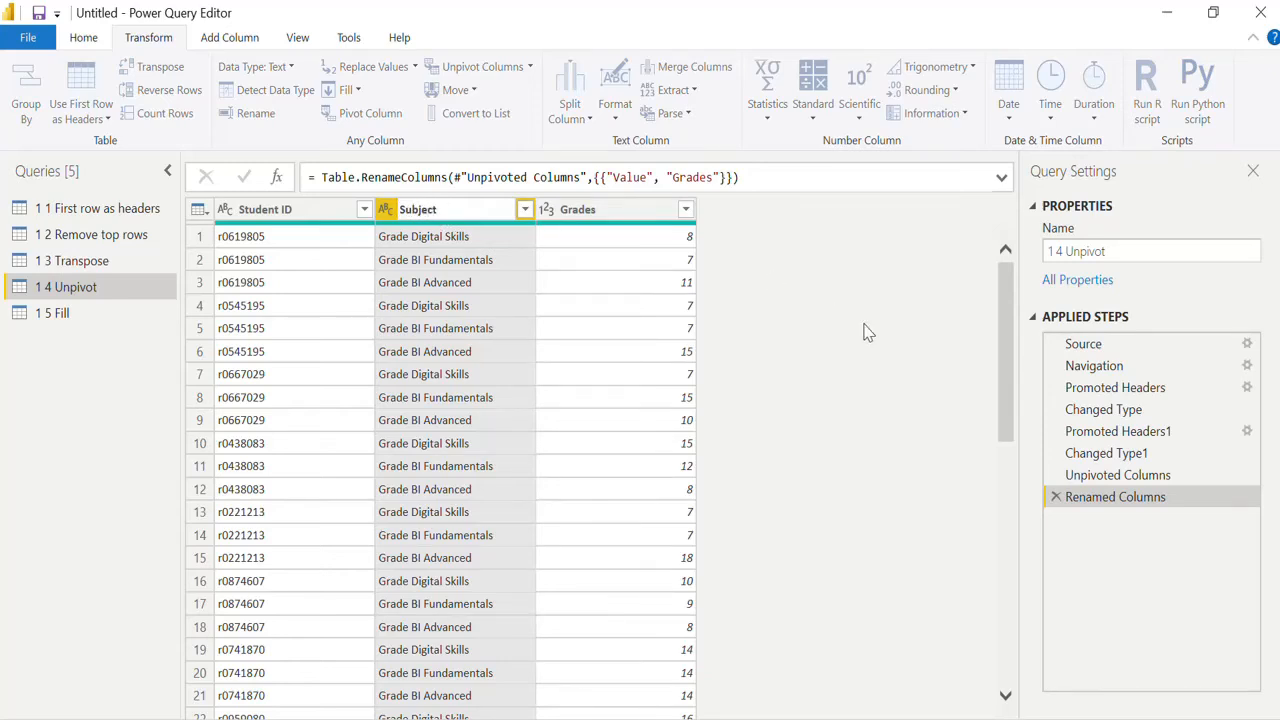
key("Return")
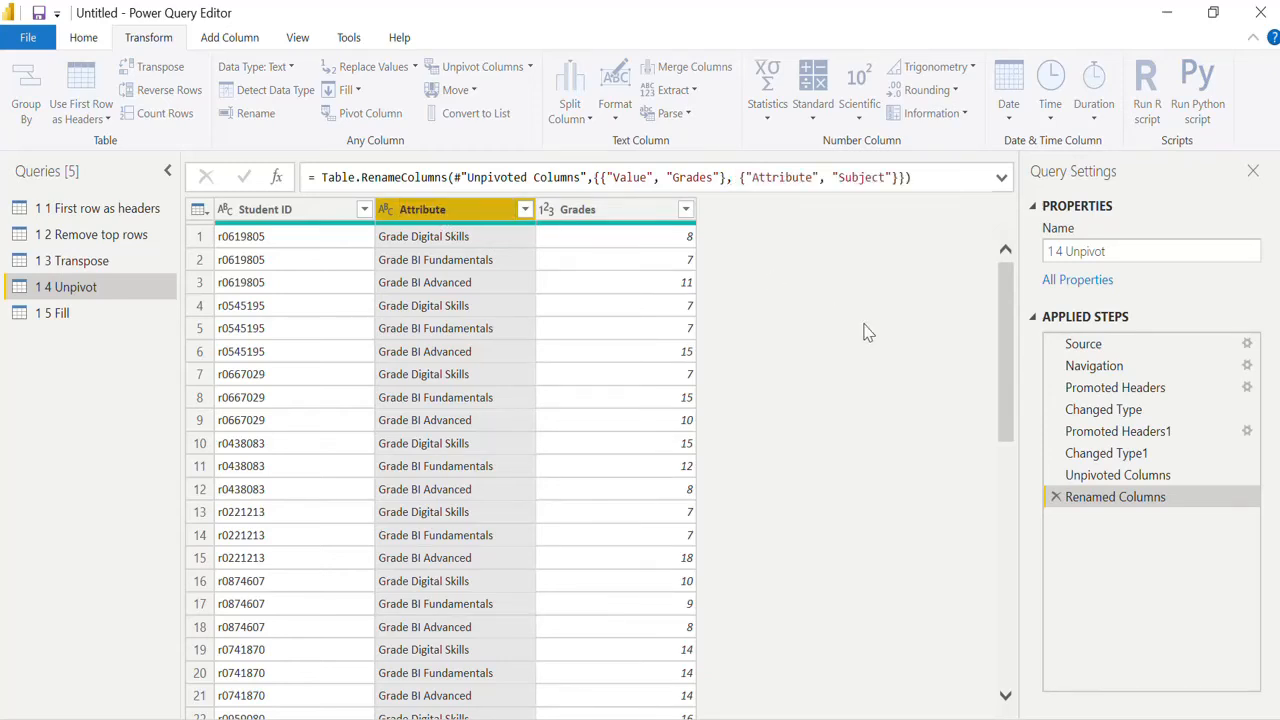
Step: Open the 1.5 Fill query, transpose the table, and promote the first row to column headers
left_click(113, 316)
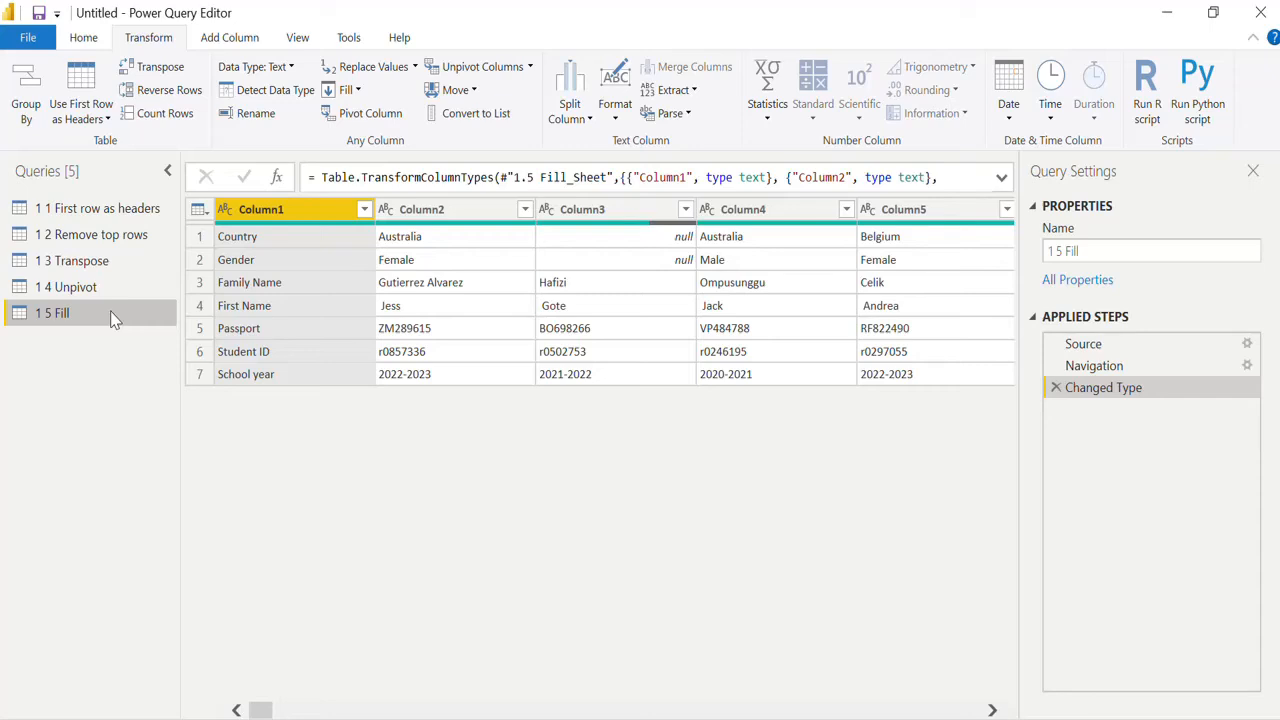
left_click(160, 68)
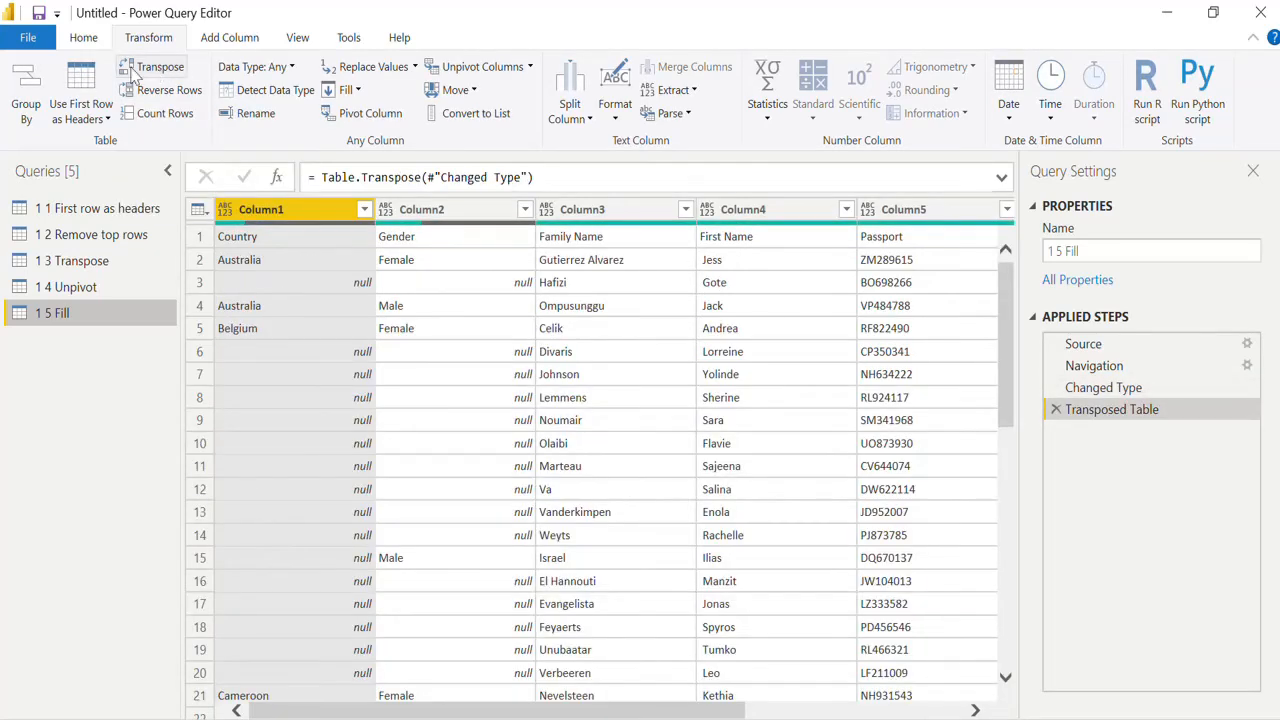
left_click(78, 85)
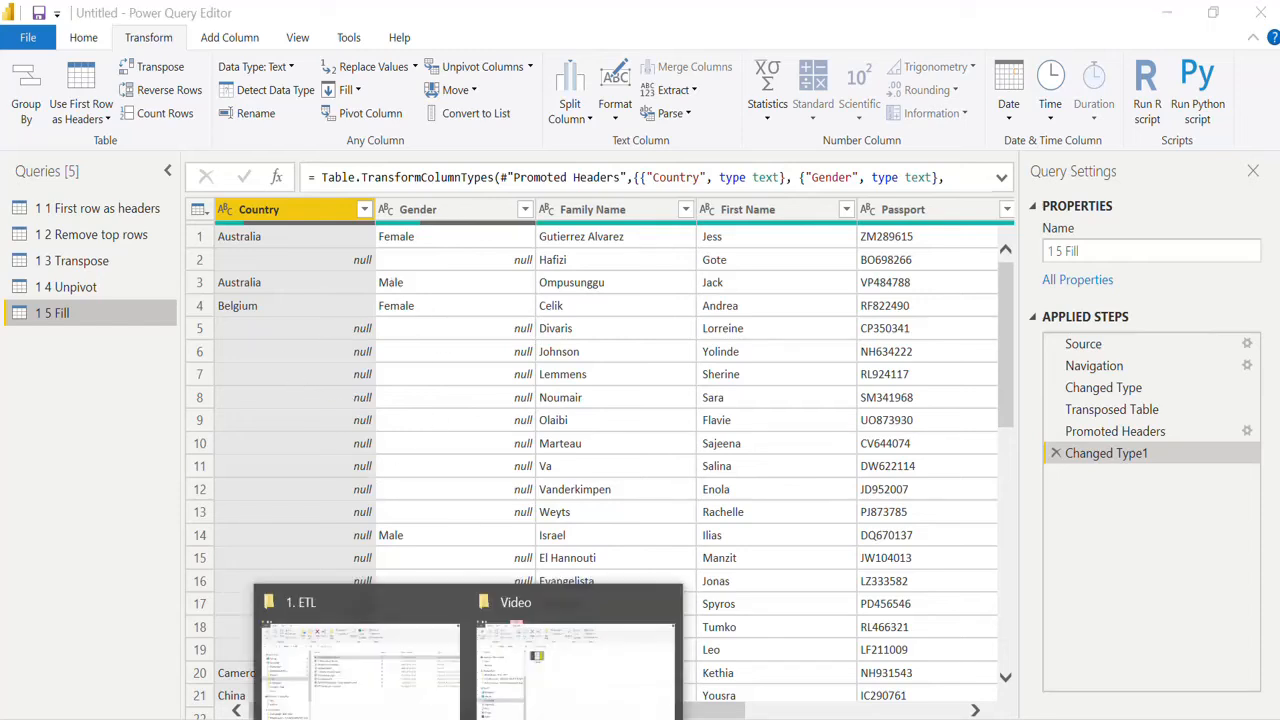
Step: Switch to the 1. Present data in columns workbook and unmerge the merged Country and Gender cells on the 1.5 Fill sheet
left_click(425, 702)
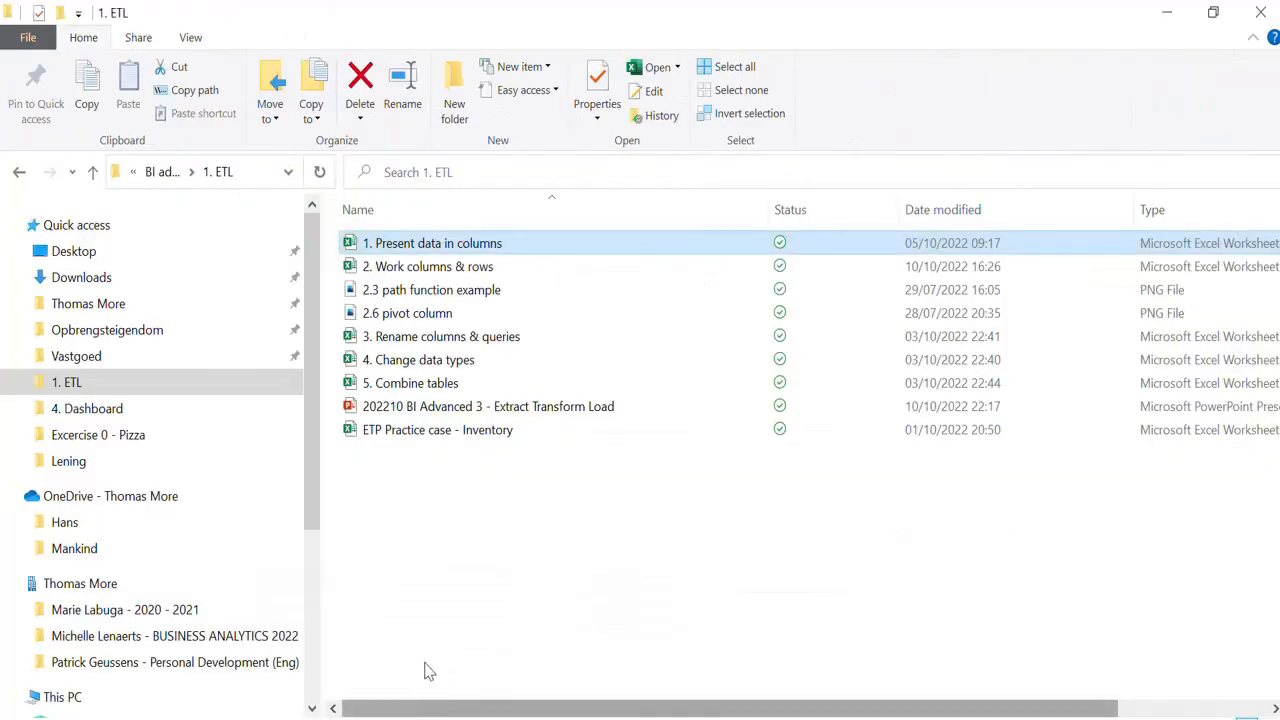
double_click(447, 243)
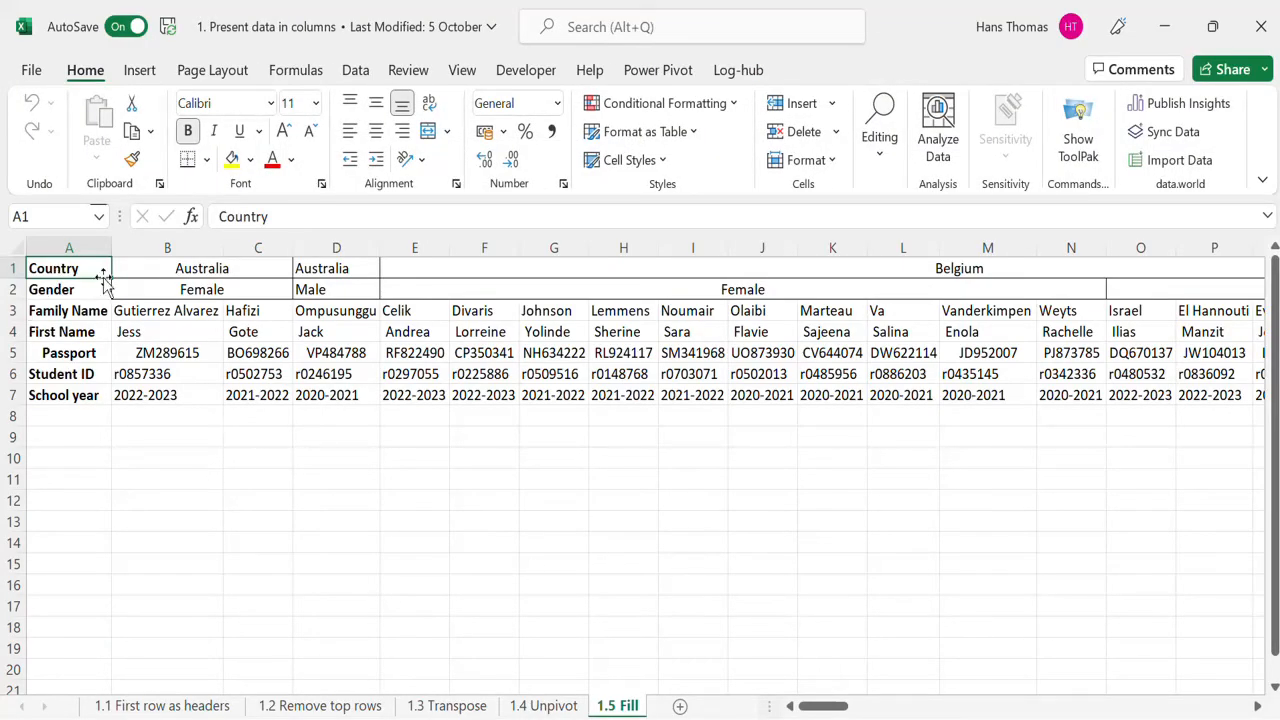
key("Right")
key("shift+Down")
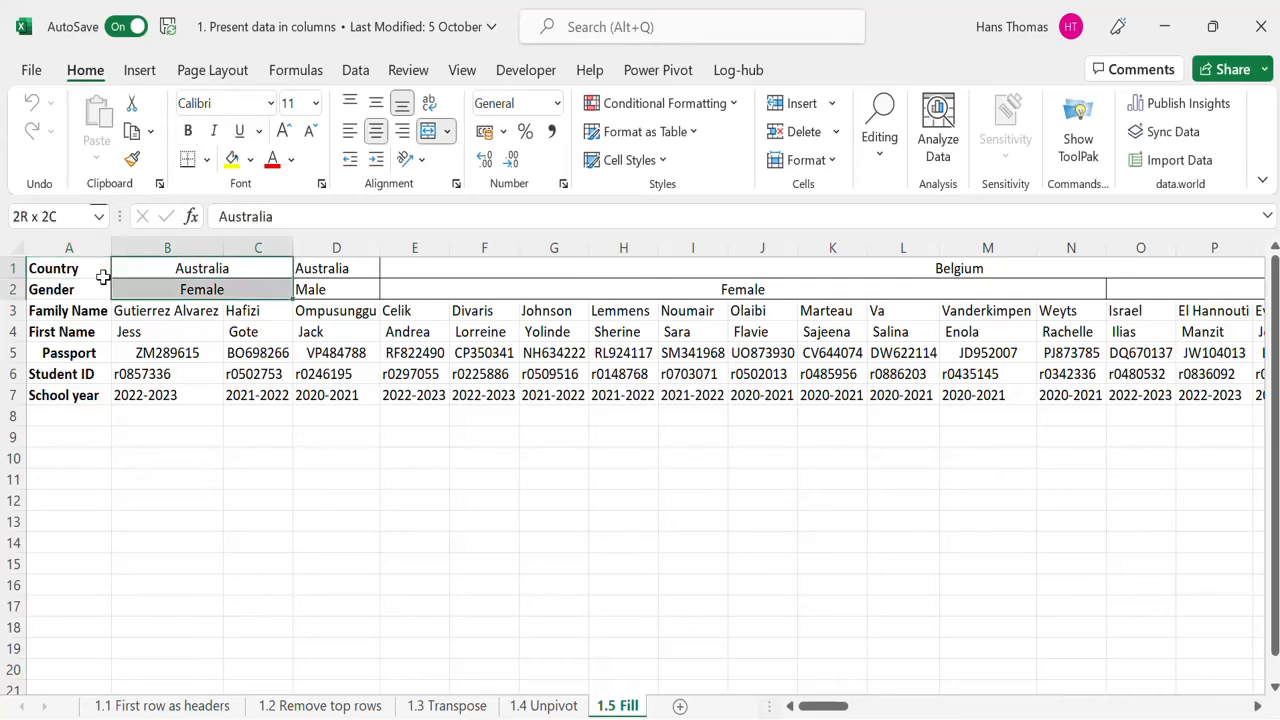
key("shift+Right")
key("shift+Right")
key("shift+Right")
key("shift+Right")
key("shift+Right")
key("shift+Right")
key("shift+Right")
key("shift+Right")
key("shift+Right")
key("shift+Right")
key("shift+Right")
key("shift+Right")
key("shift+Right")
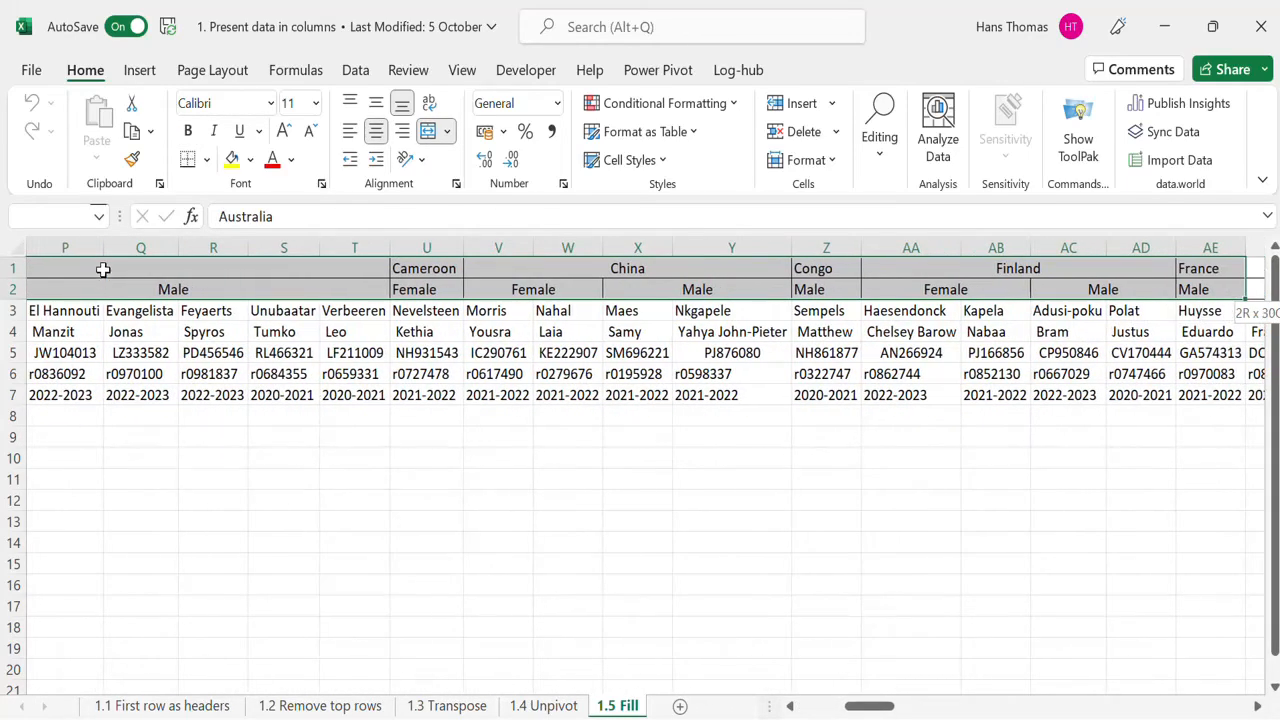
left_click(437, 134)
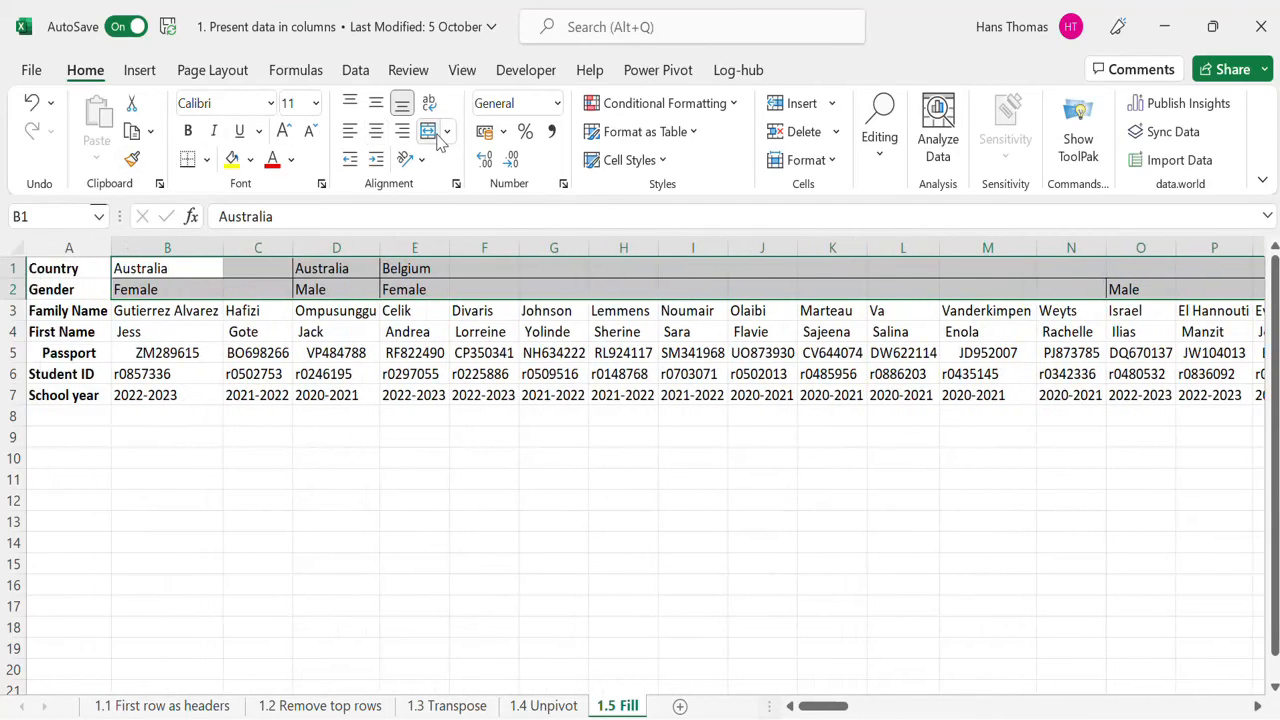
Step: Step through the unmerged Country, Gender and name cells to examine which cells are left empty
left_click(167, 267)
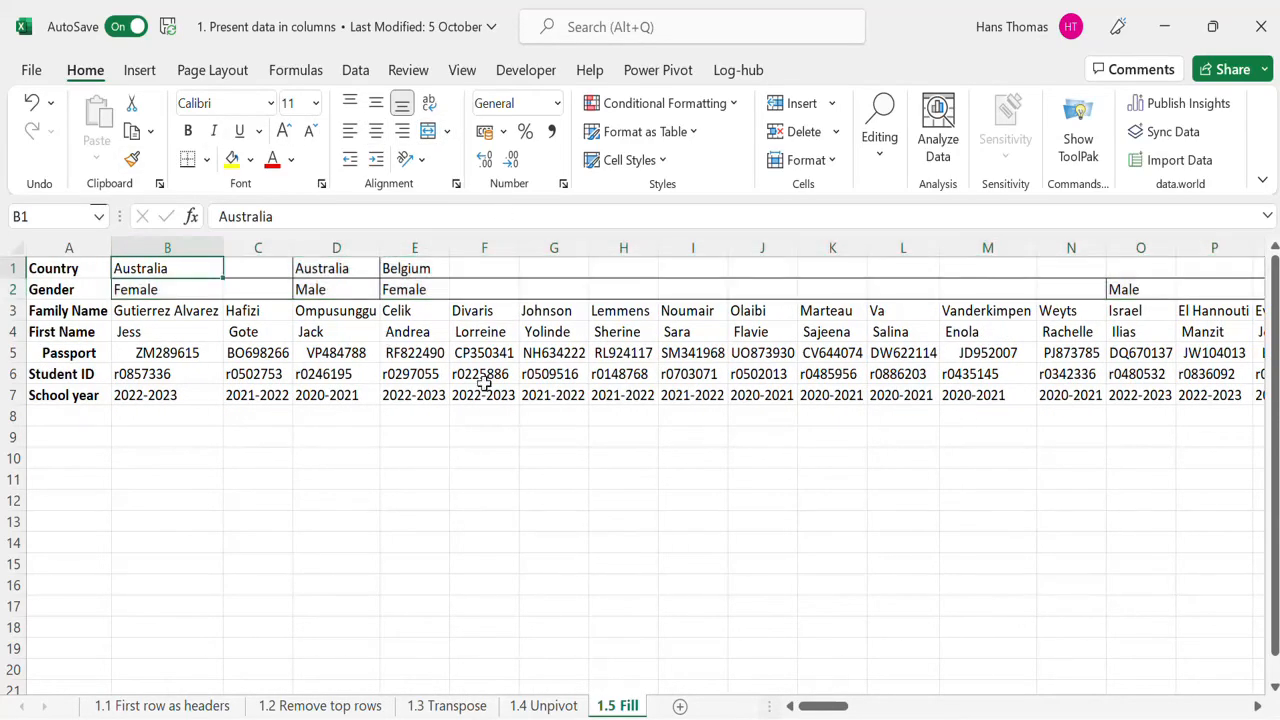
key("Right")
key("Down")
key("Left")
key("Up")
key("Left")
key("Right")
key("Right")
key("Down")
key("Left")
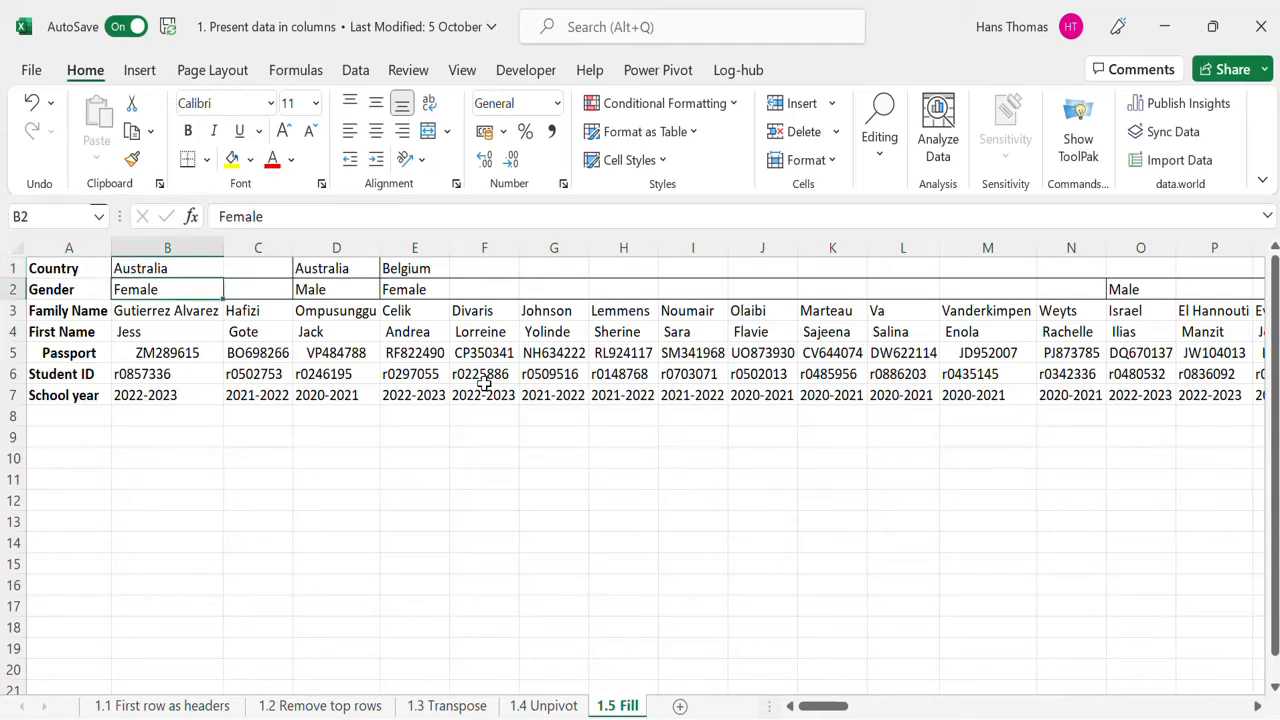
key("Down")
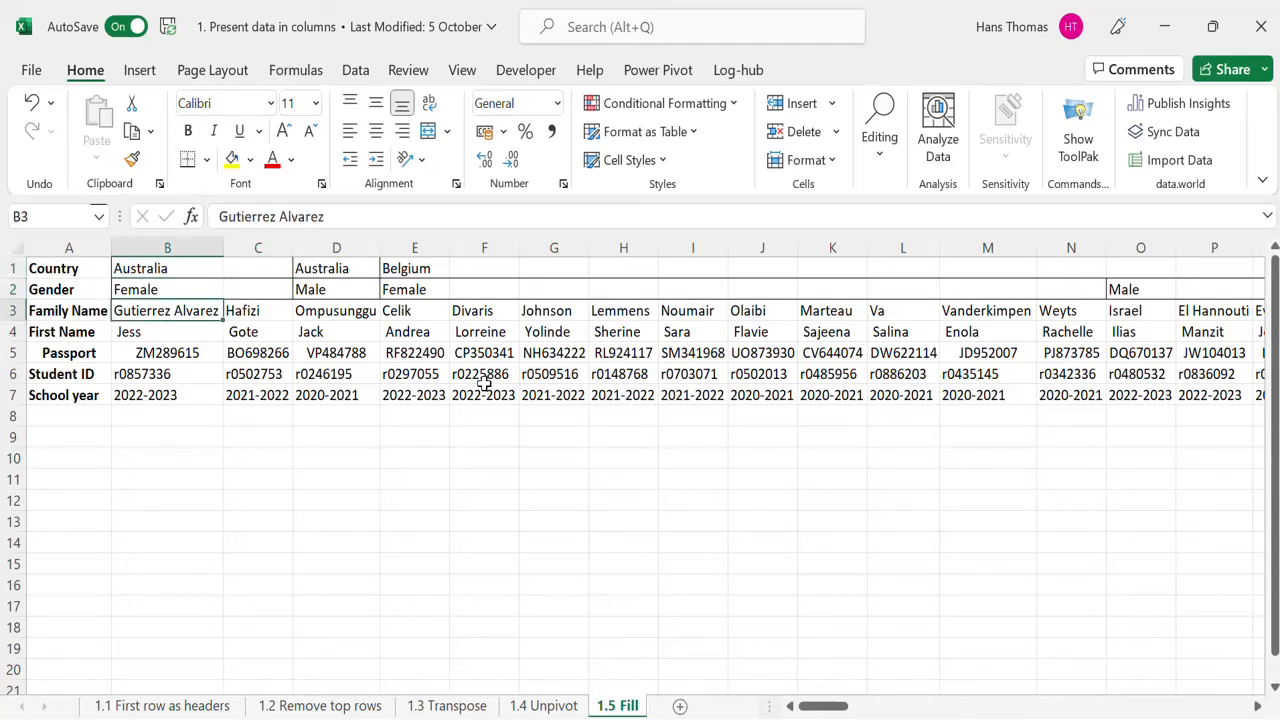
key("Right")
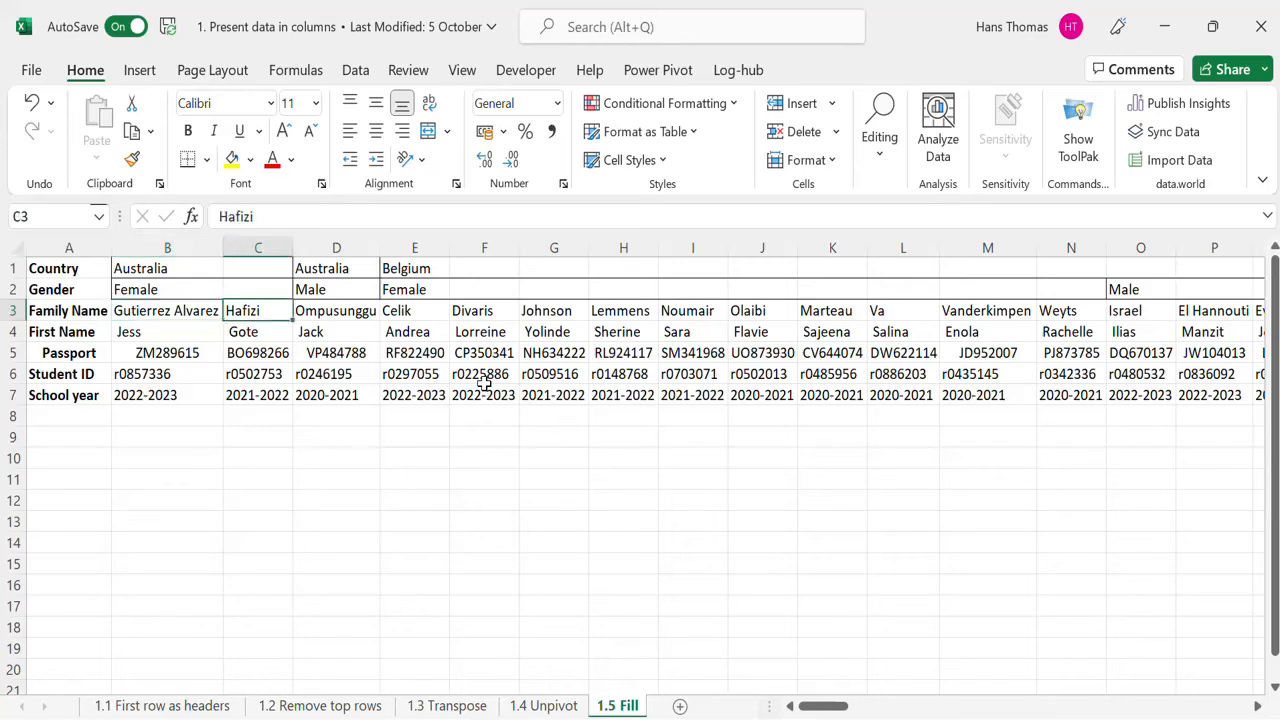
key("Up")
key("Up")
key("Left")
key("Right")
key("Left")
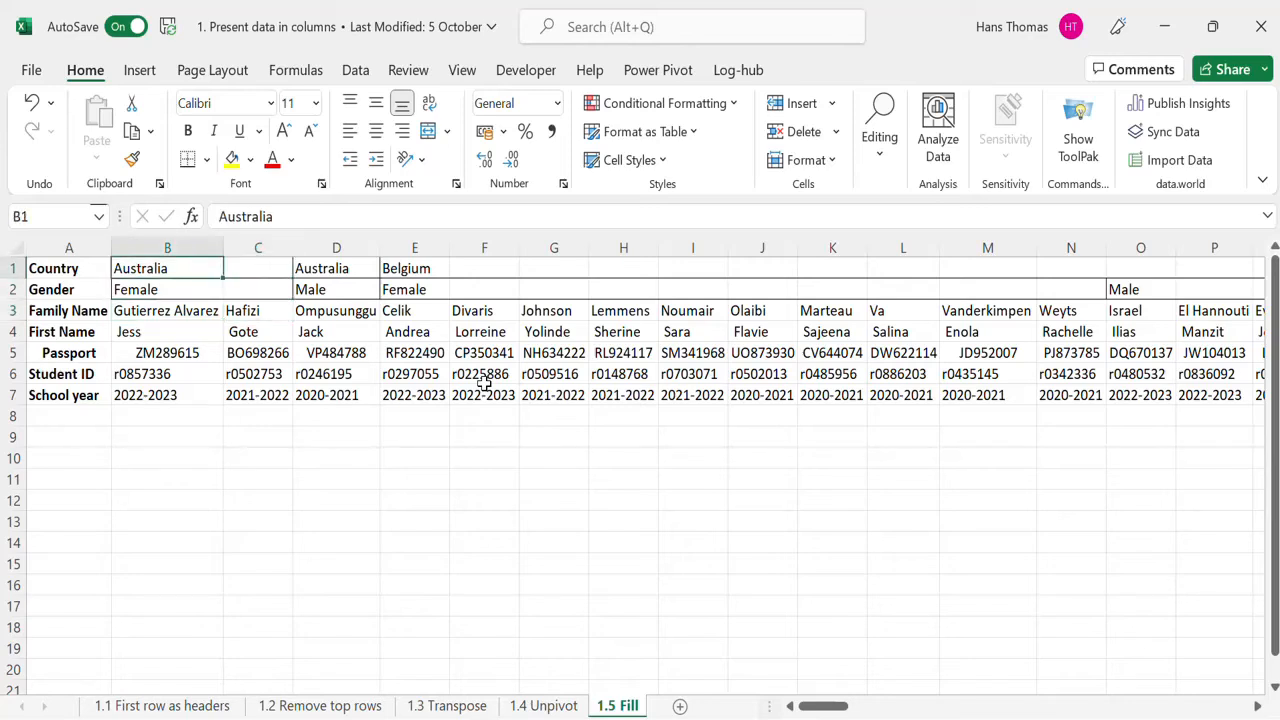
key("Right")
key("Down")
key("Left")
key("Right")
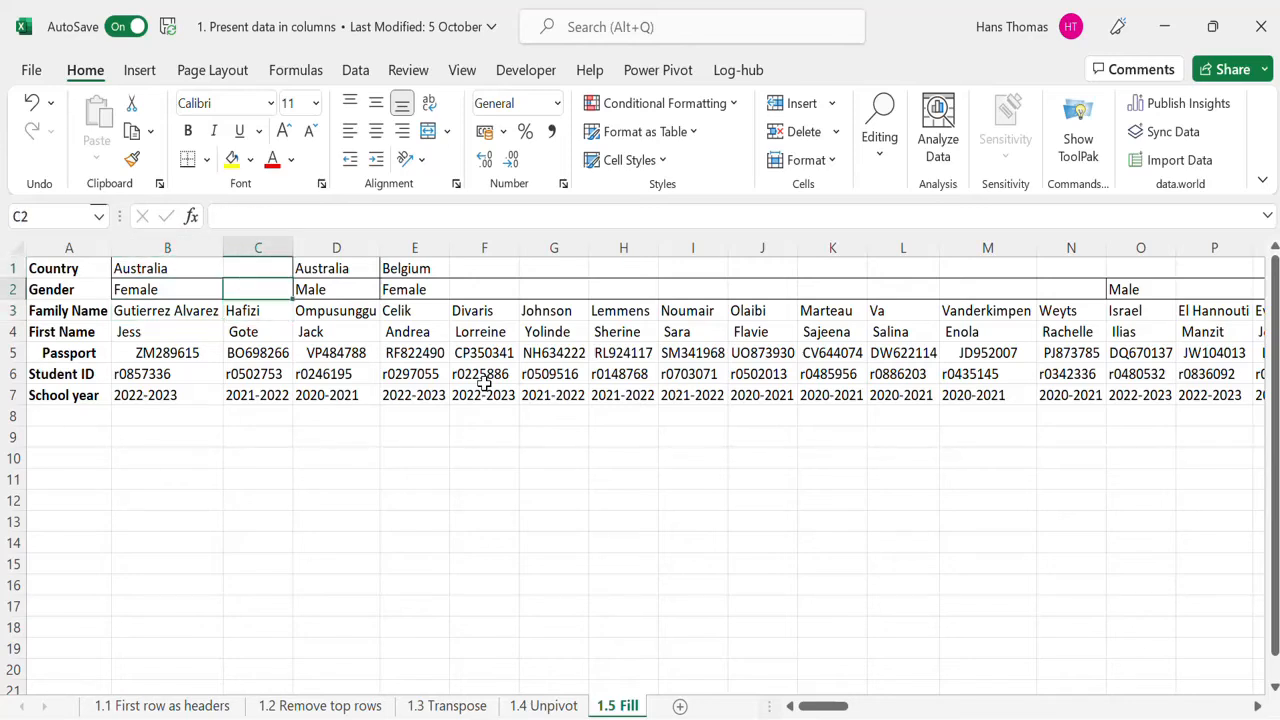
key("Right")
key("Right")
key("Down")
key("Right")
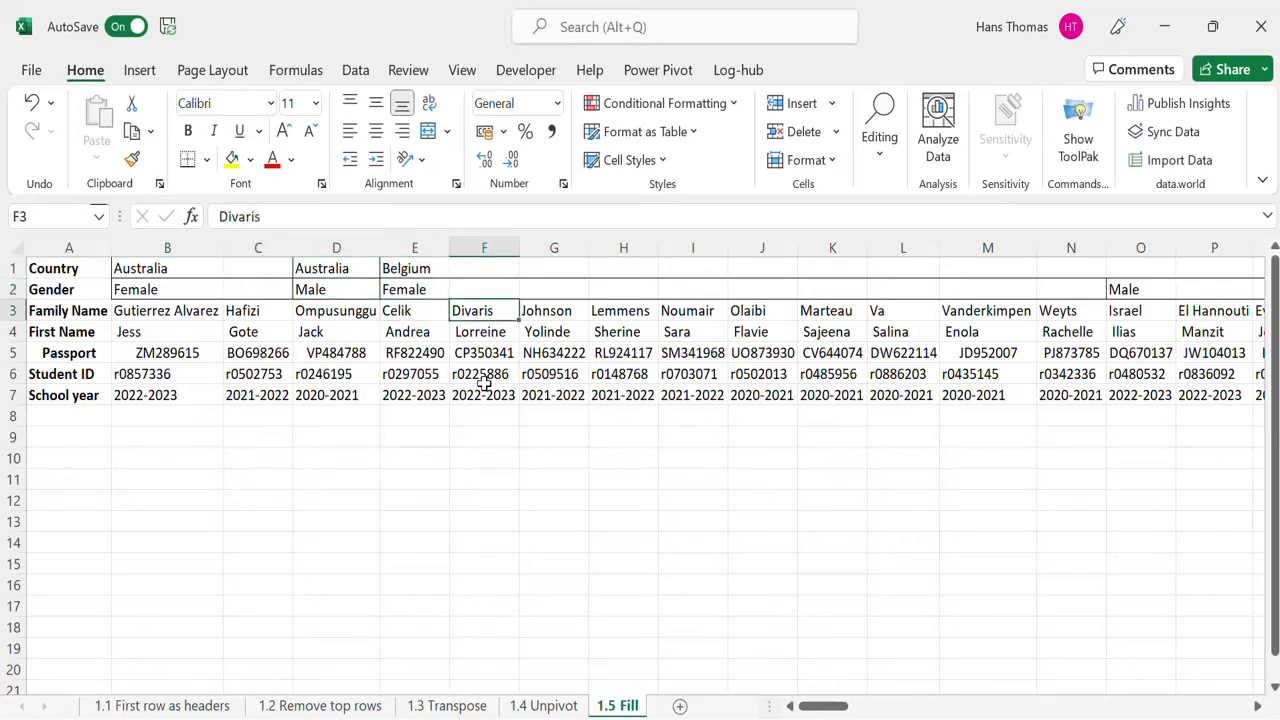
Step: Keep stepping through the Country and Gender rows to examine which cells still lack values
key("Right")
key("Right")
key("Right")
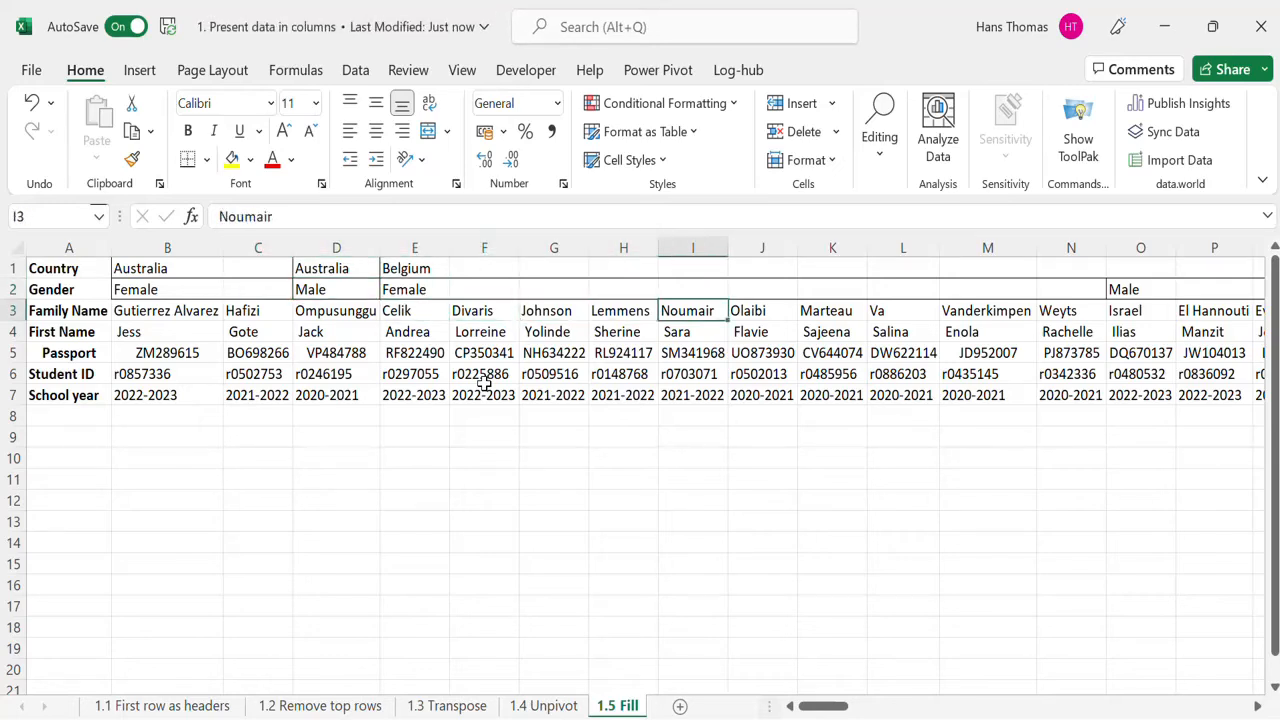
key("Left")
key("Left")
key("Left")
key("Left")
key("Up")
key("Right")
key("Right")
key("Left")
key("Left")
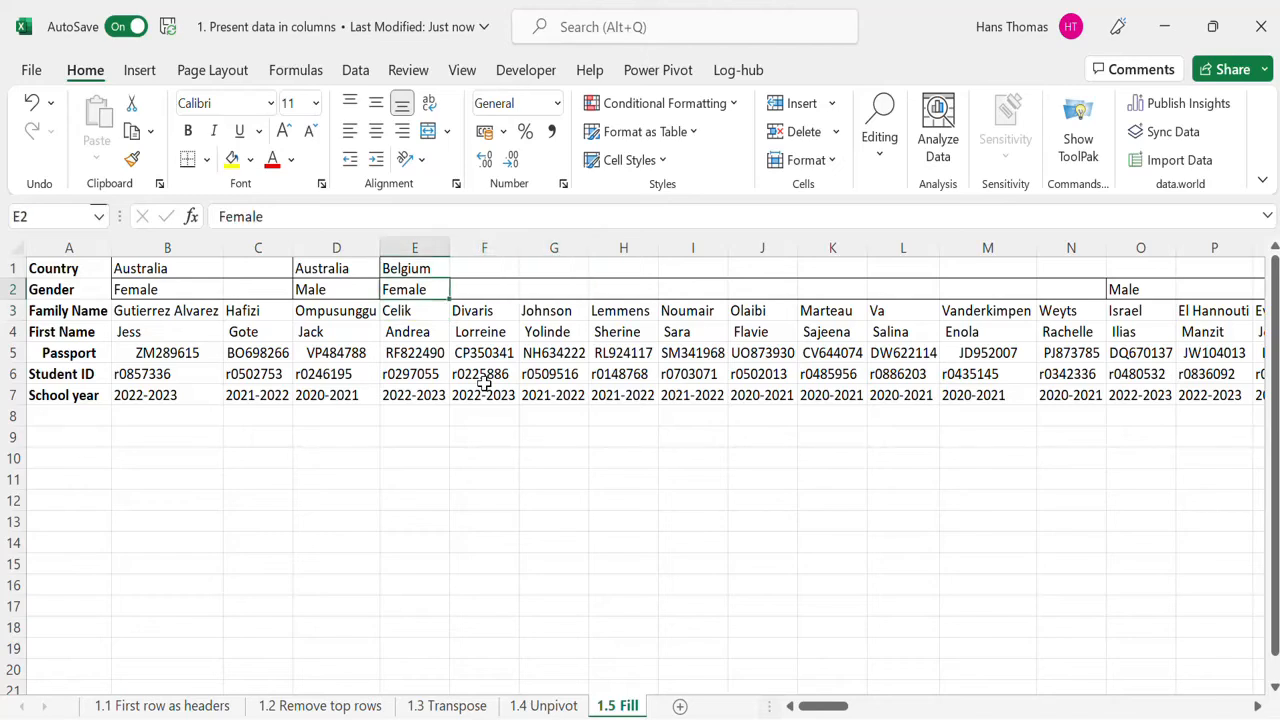
key("Up")
key("Right")
key("Right")
key("Right")
key("Right")
key("Right")
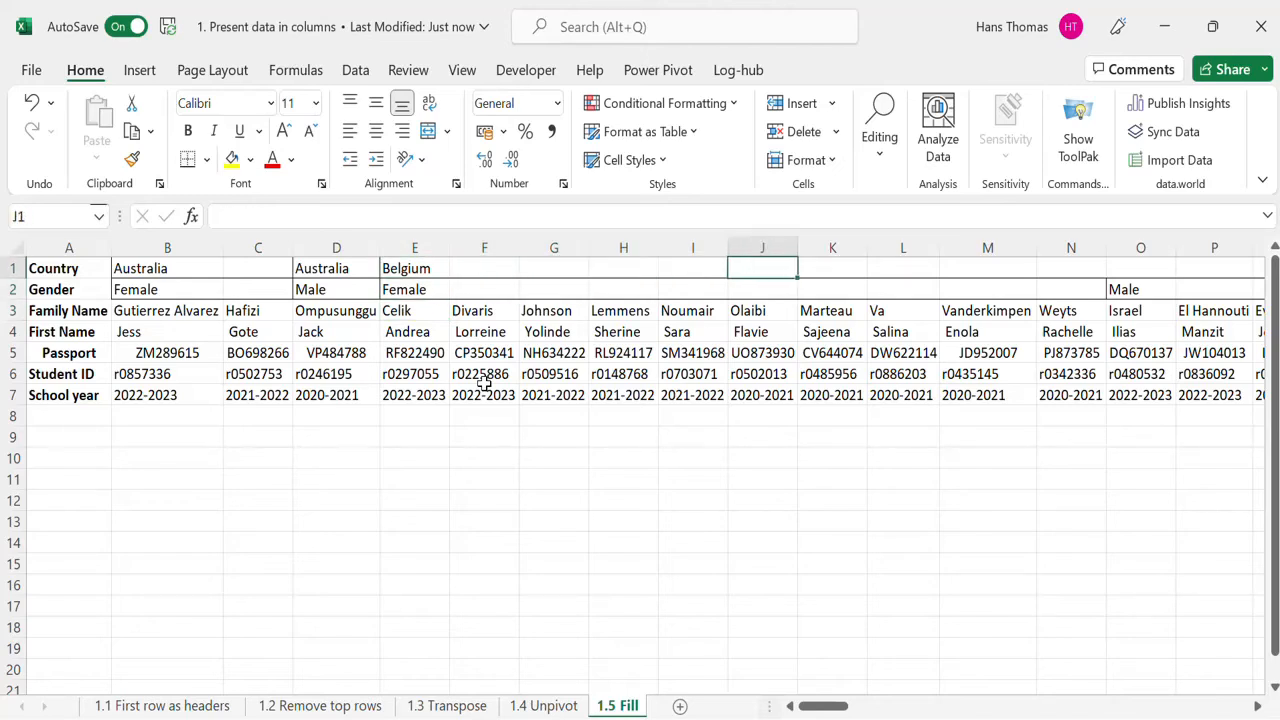
Step: Fill Belgium across the Country row and Female across the Gender row from column E to column N
left_click(425, 267)
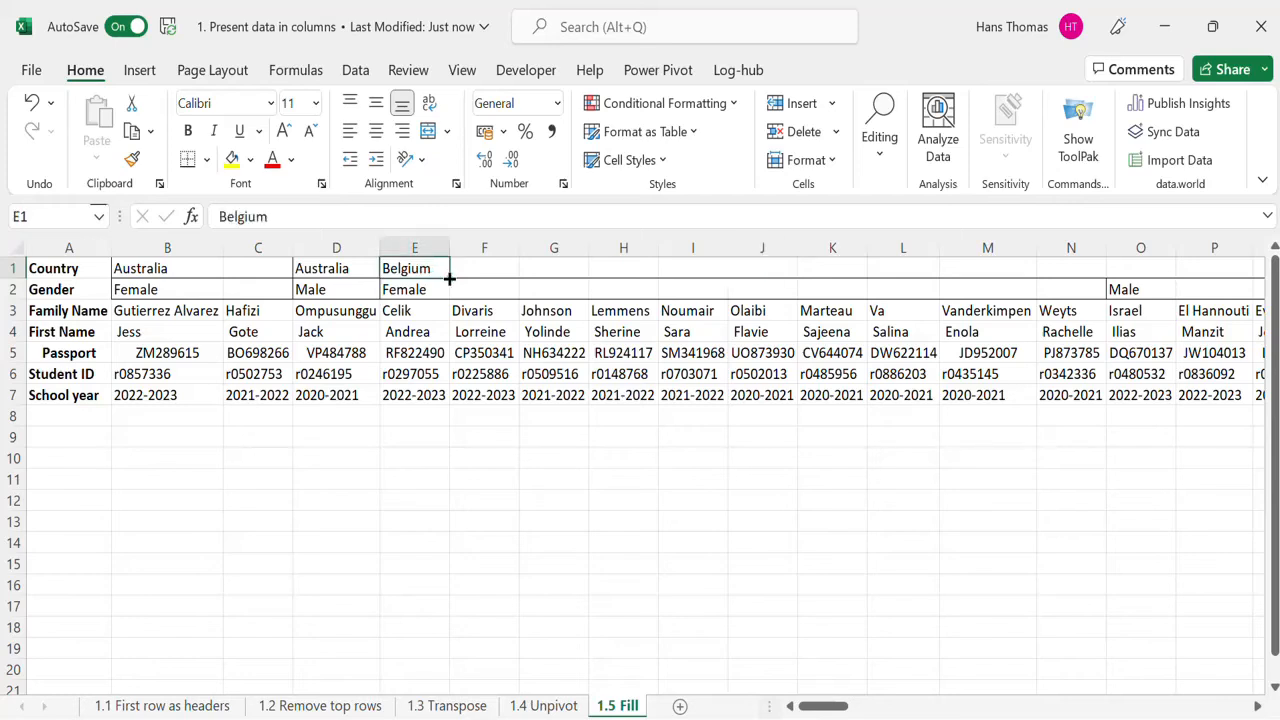
left_click_drag(452, 281, 1093, 272)
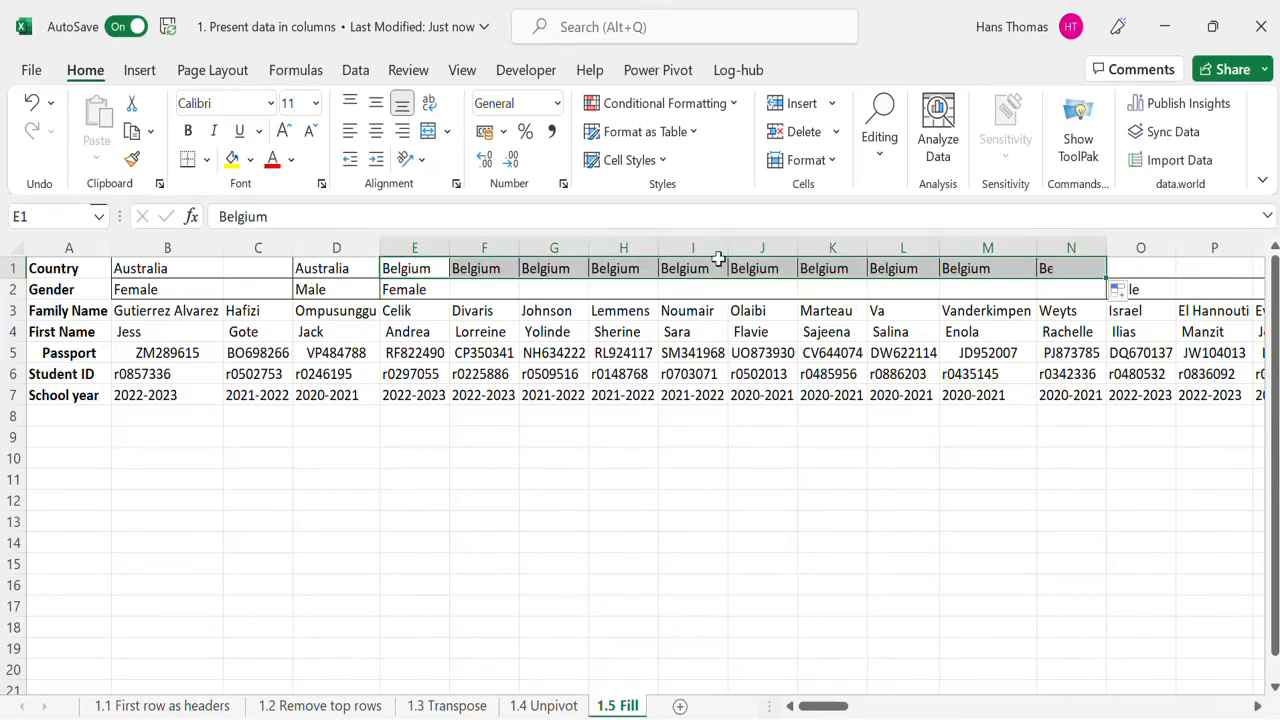
left_click(433, 289)
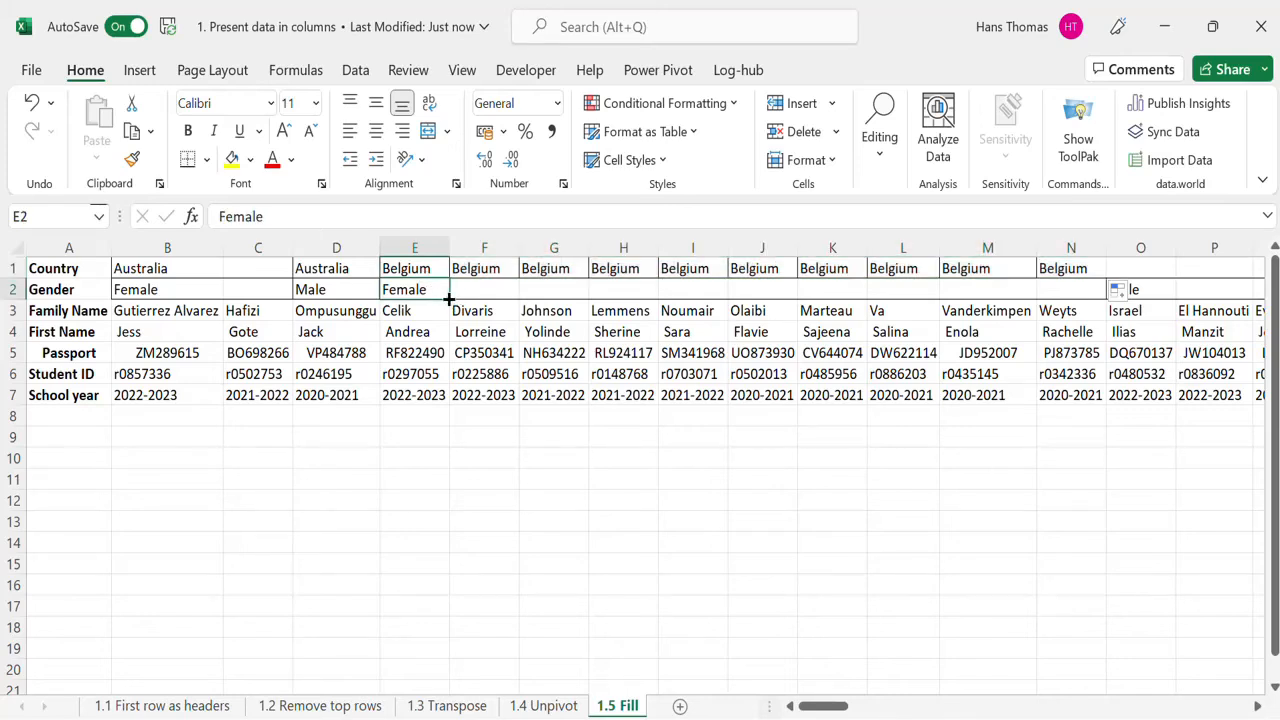
left_click_drag(449, 299, 1080, 271)
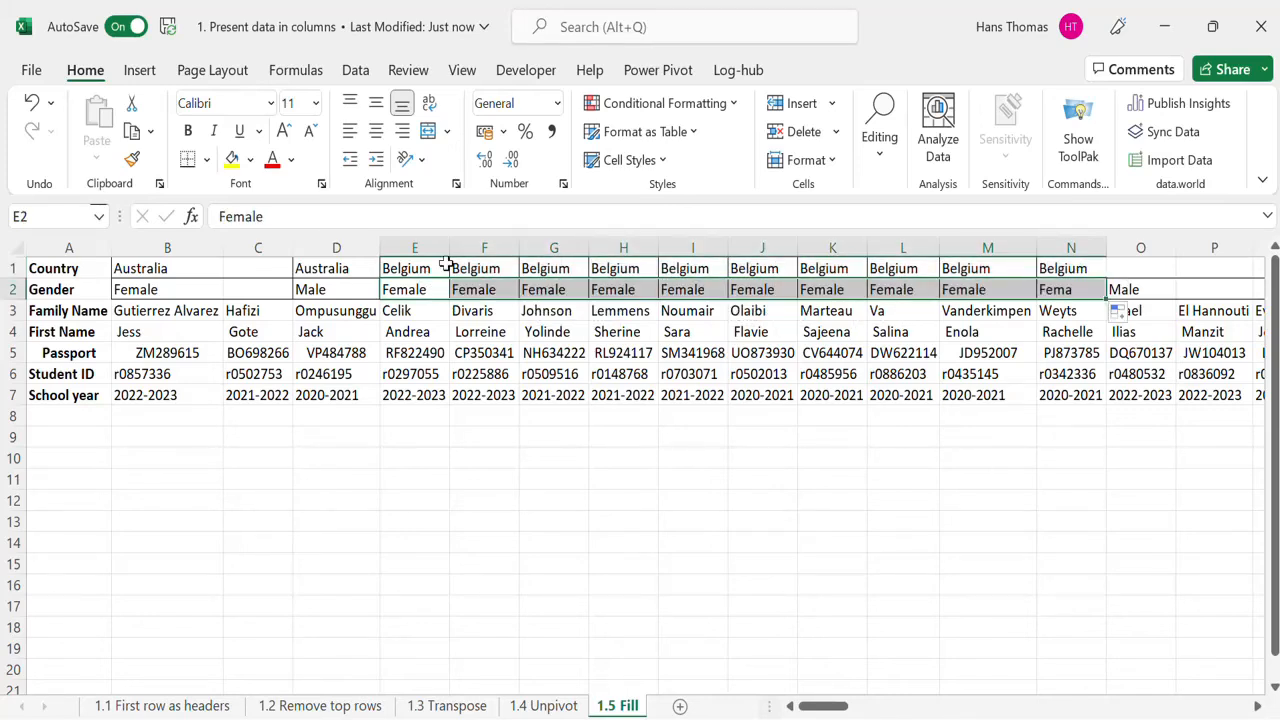
Step: Fill Australia and Female from column B into the empty Country and Gender cells of column C
left_click(203, 268)
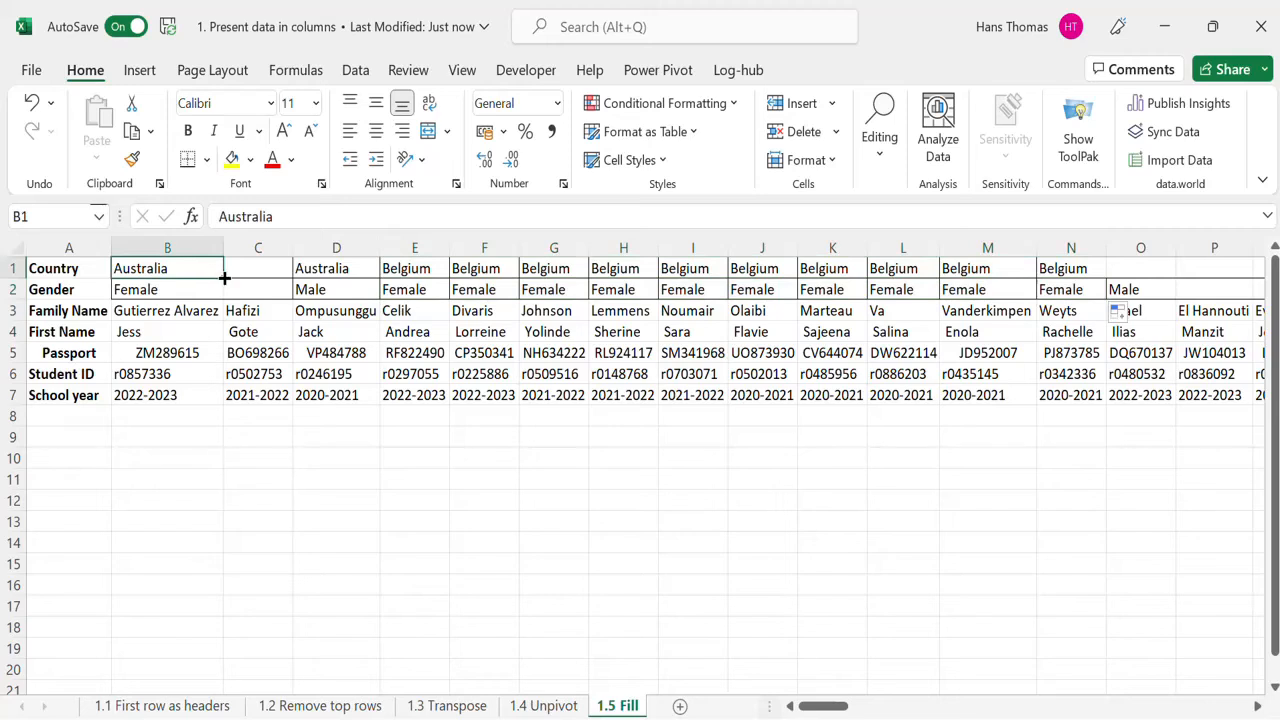
left_click_drag(224, 278, 280, 272)
left_click(171, 289)
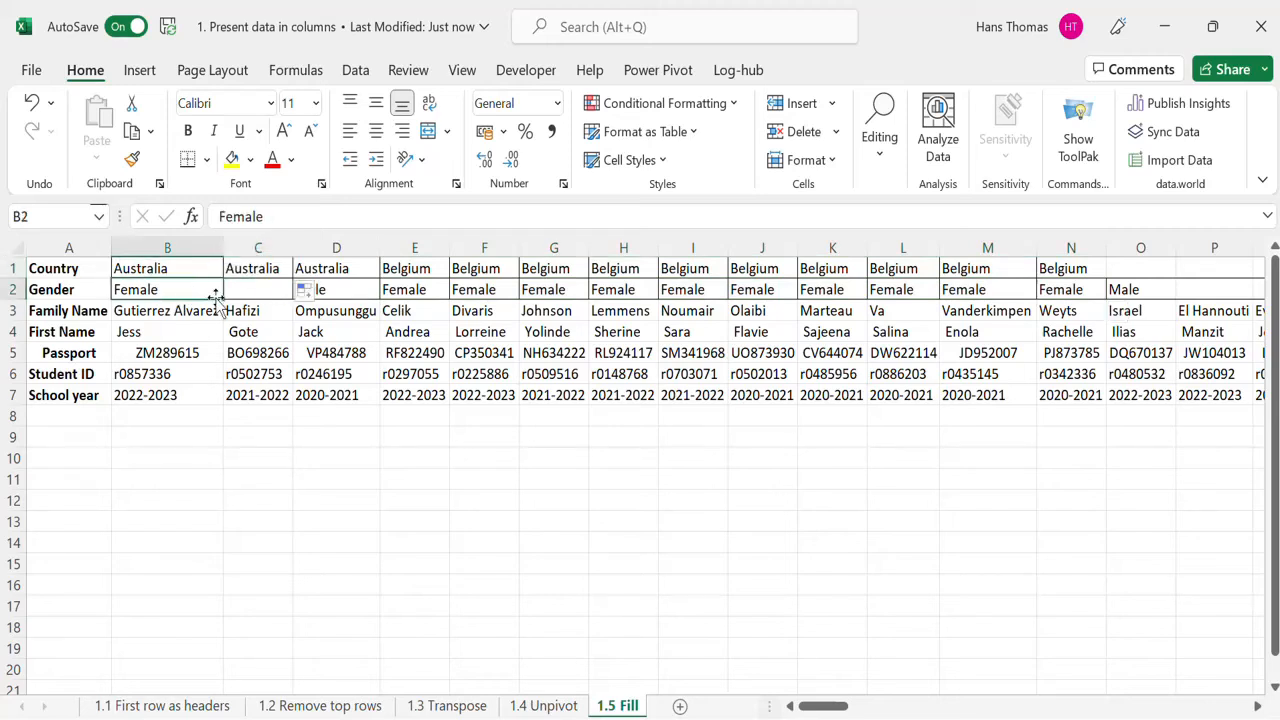
left_click_drag(216, 296, 300, 289)
left_click(541, 469)
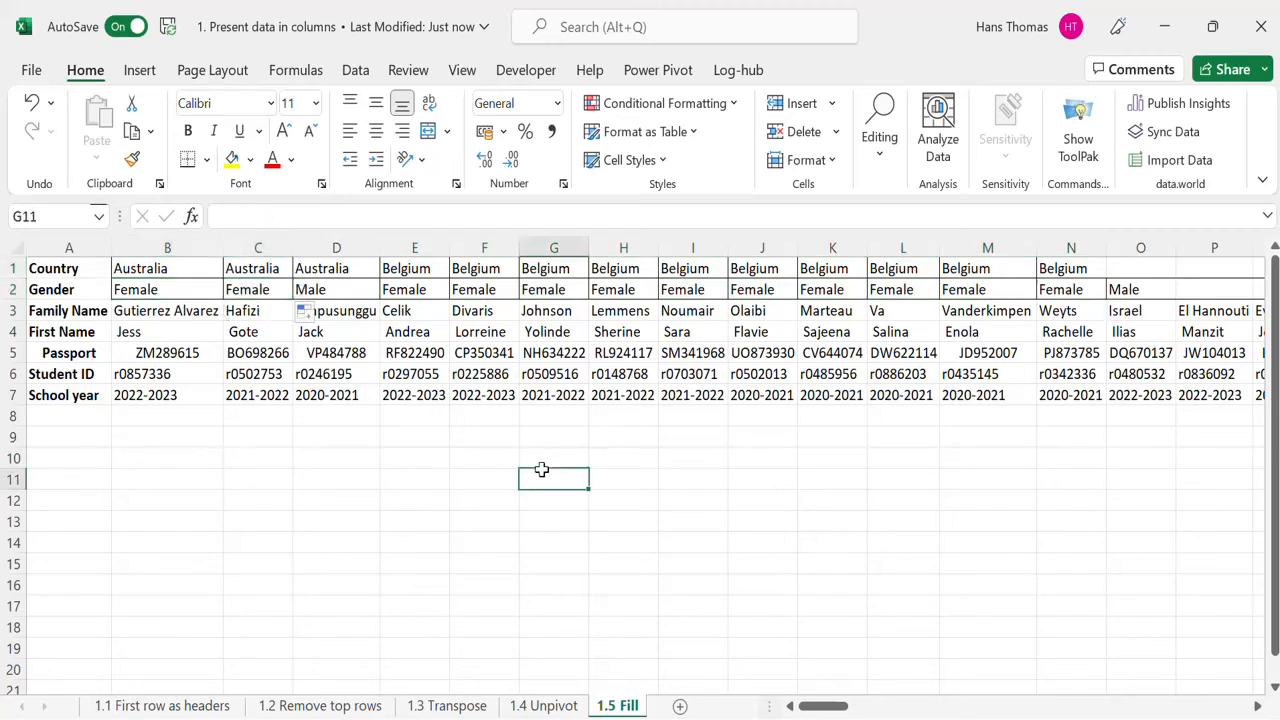
Step: Close the workbook and return to the Power Query Editor with the 1.5 Fill query
left_click(1260, 40)
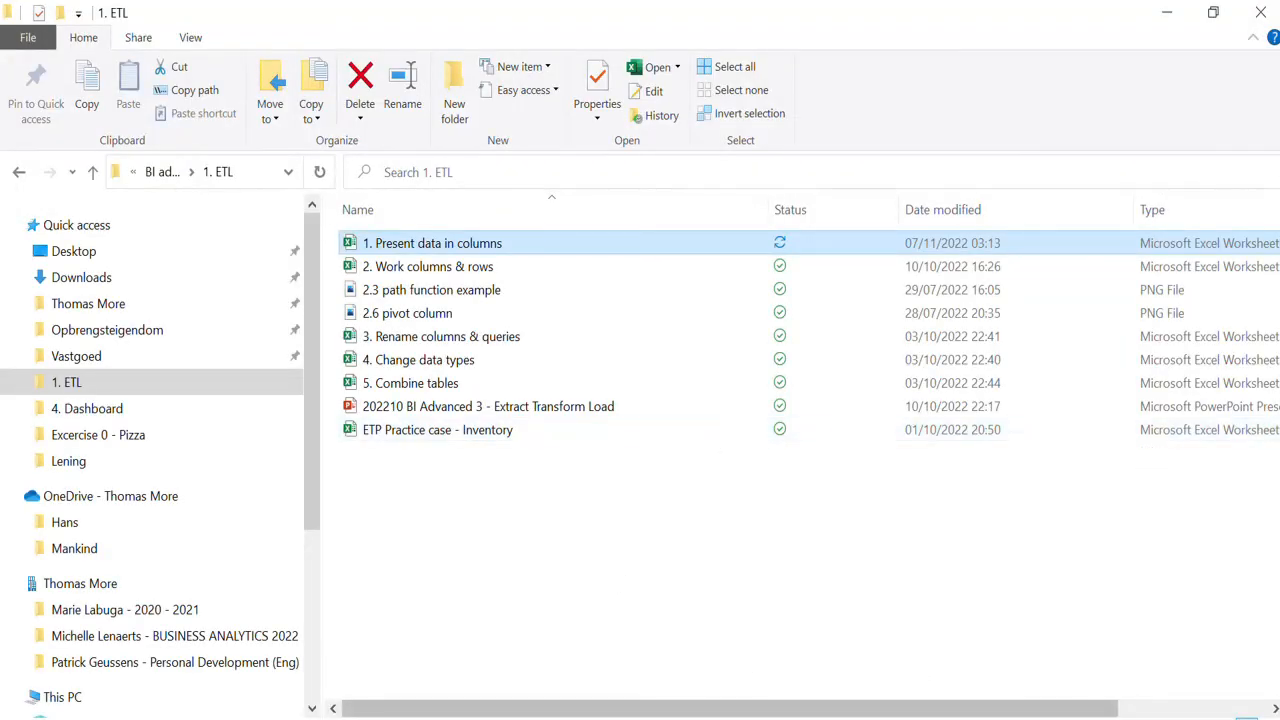
left_click(853, 719)
left_click(920, 678)
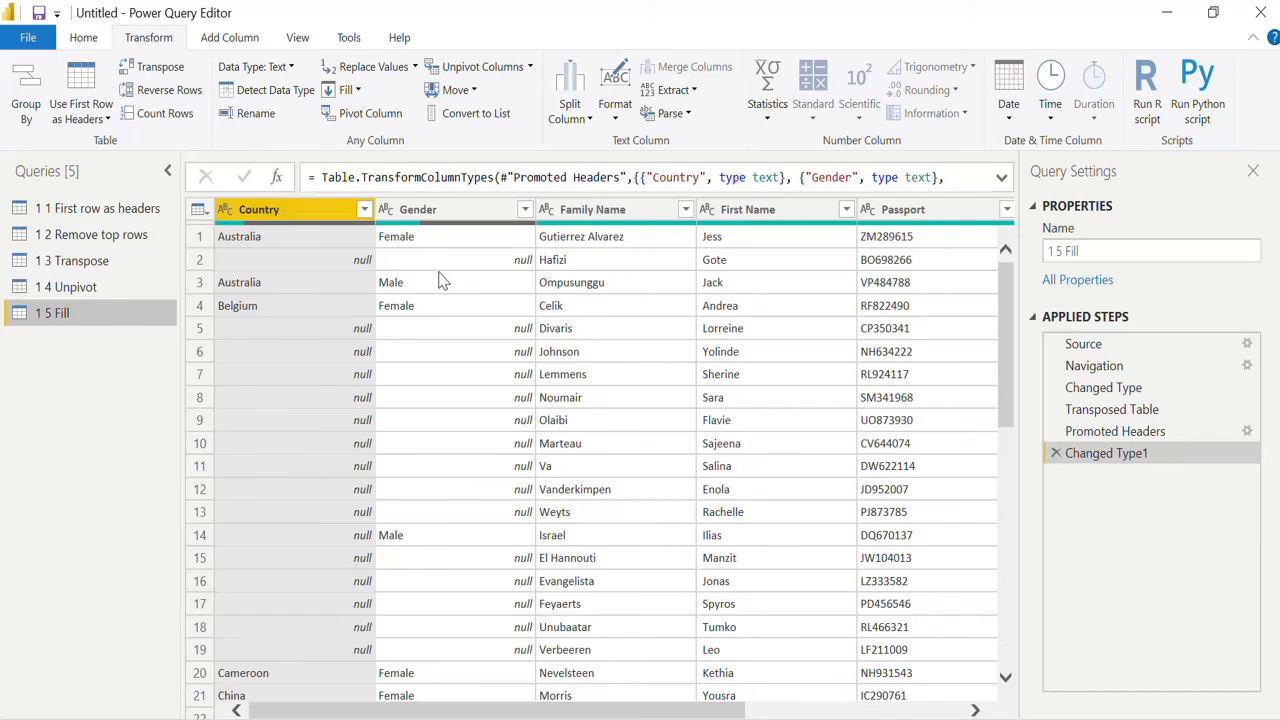
Step: Fill down the Country column and then the Gender column to replace the null values
left_click(358, 91)
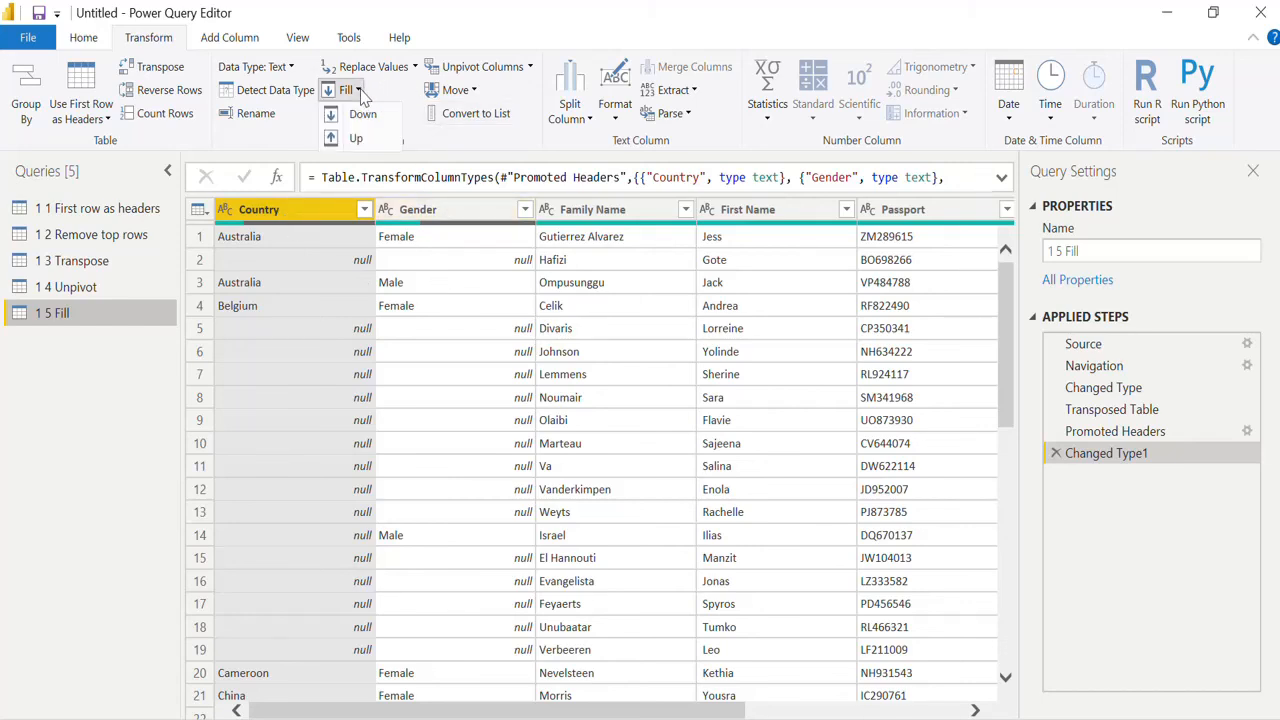
left_click(398, 92)
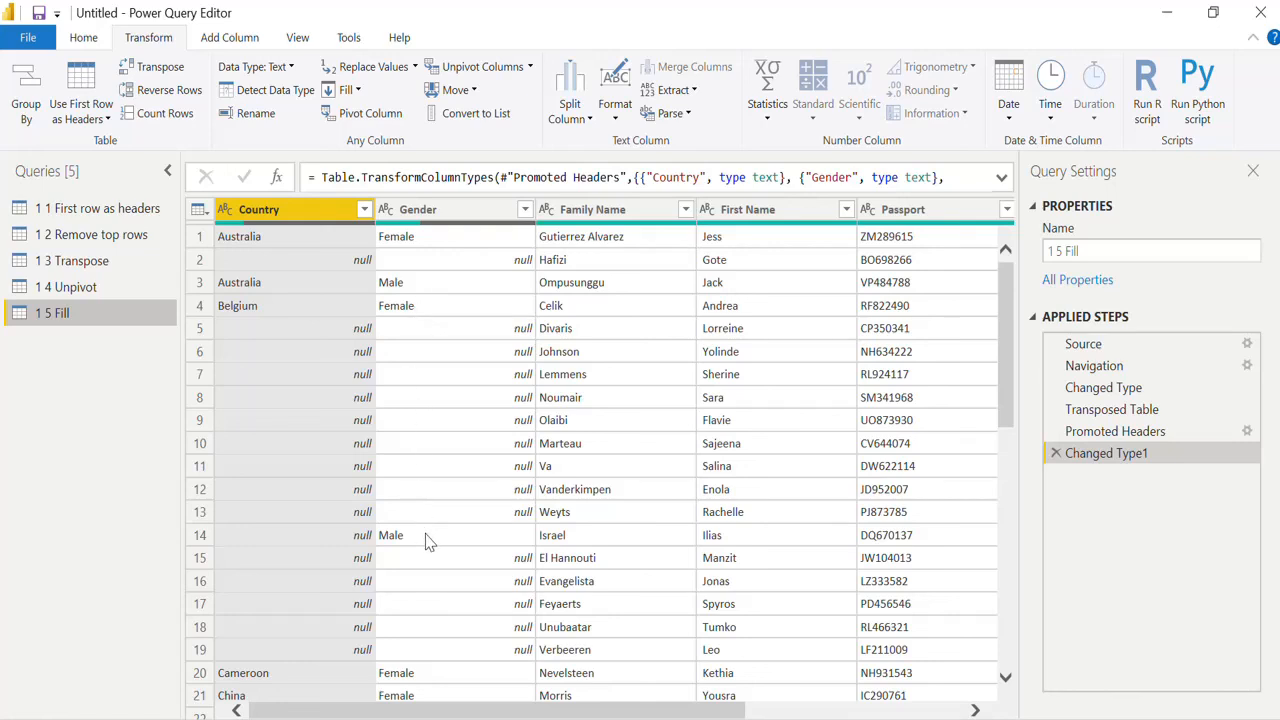
left_click(357, 90)
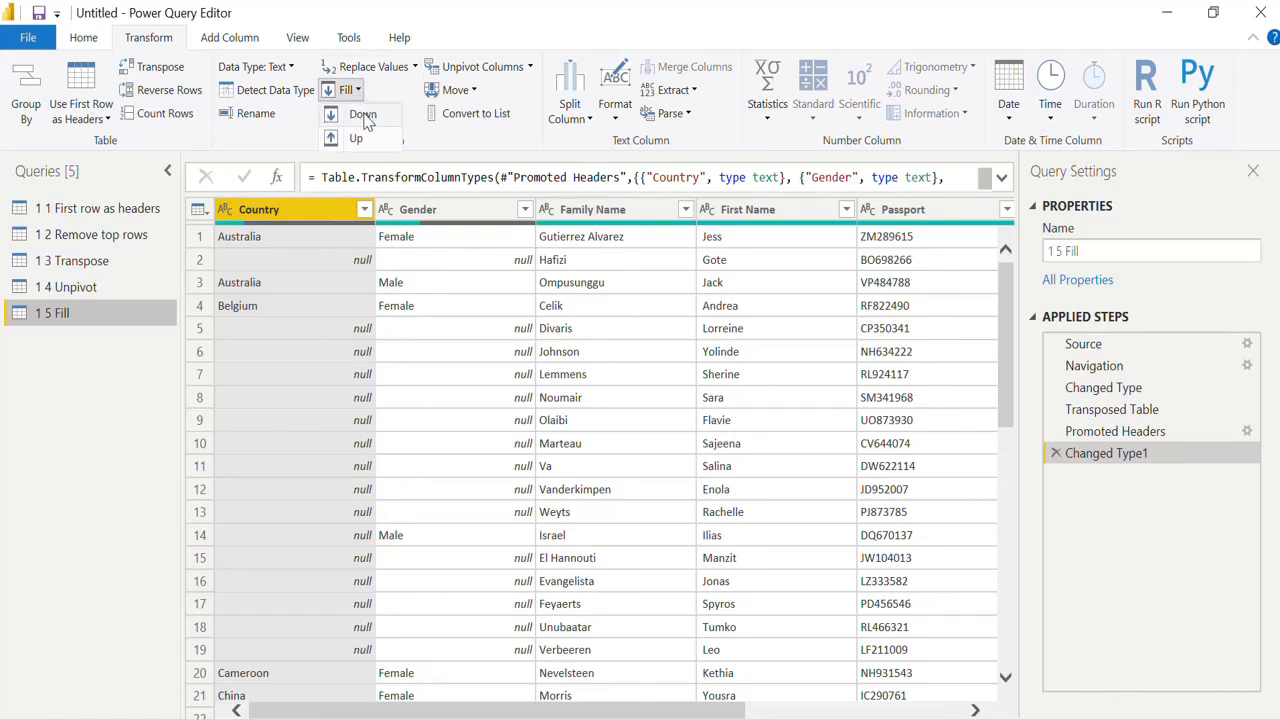
left_click(362, 115)
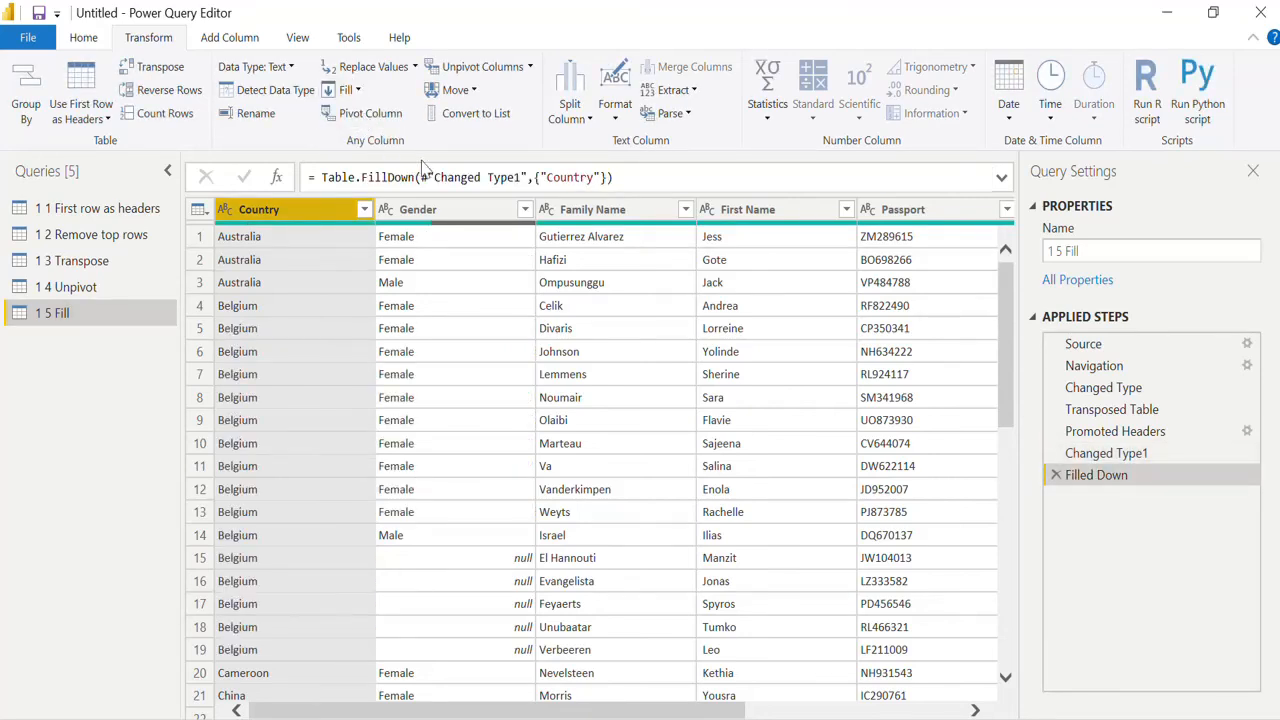
left_click(445, 211)
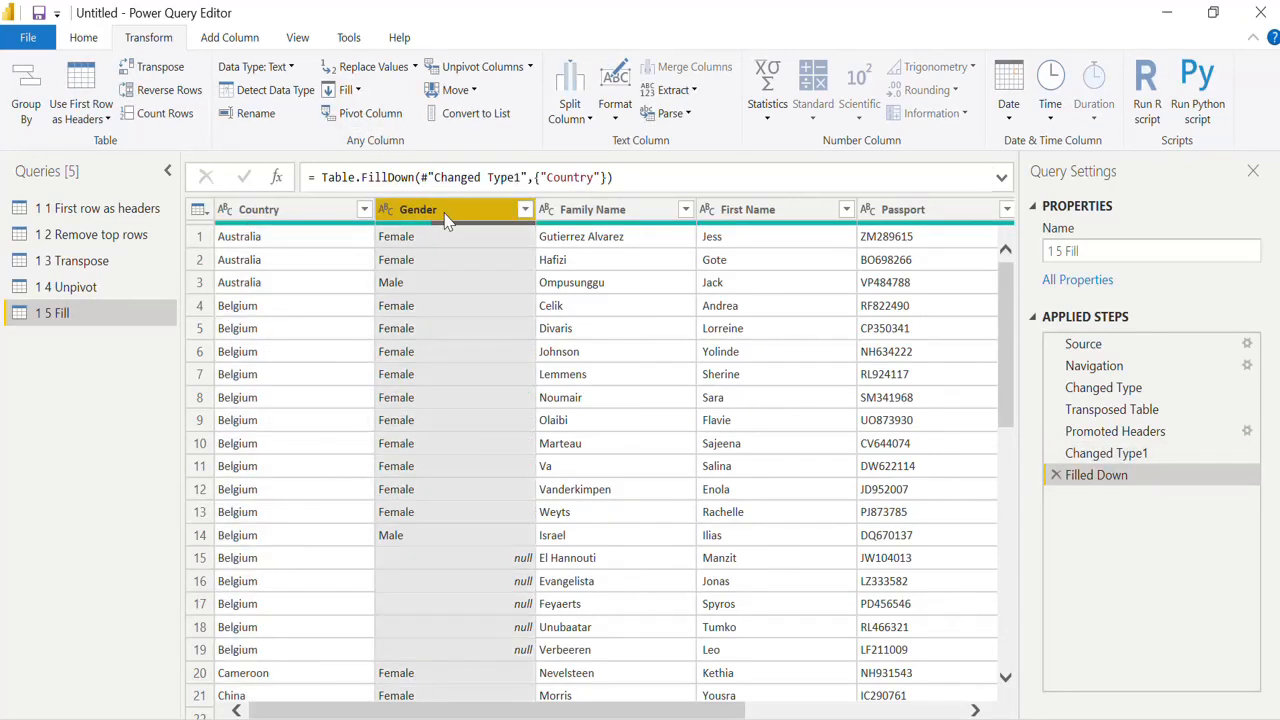
left_click(352, 92)
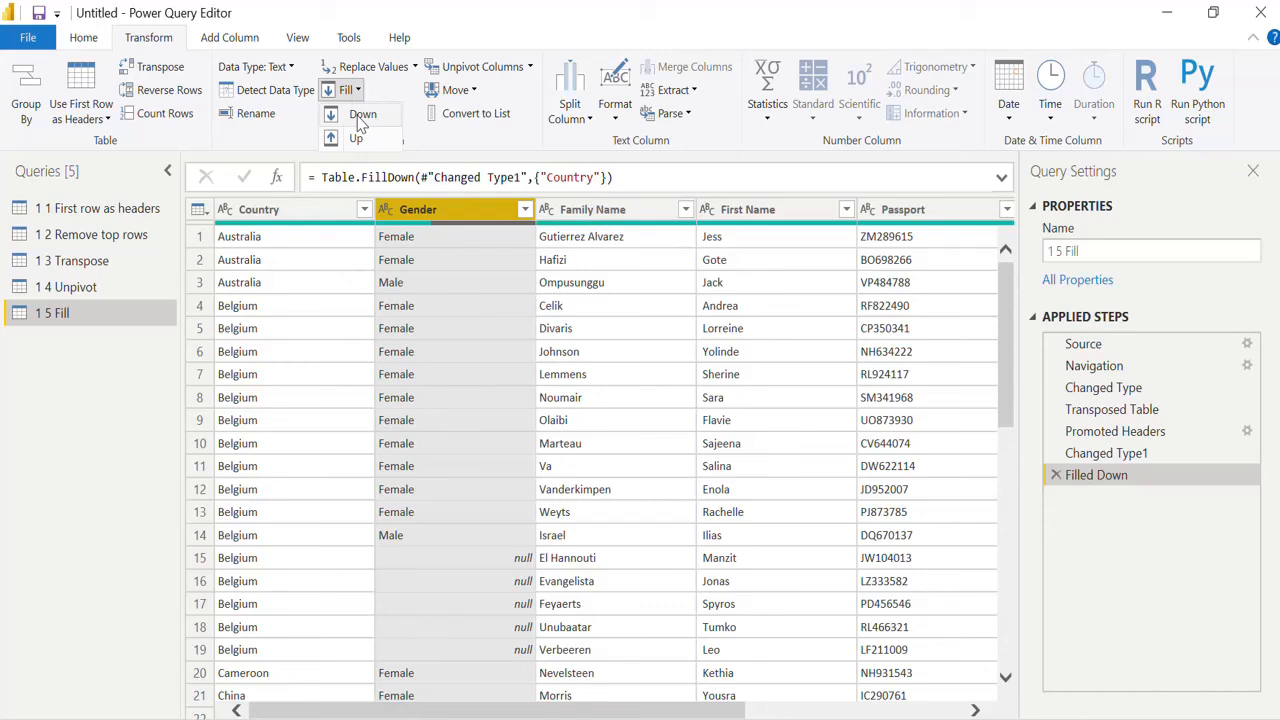
left_click(362, 115)
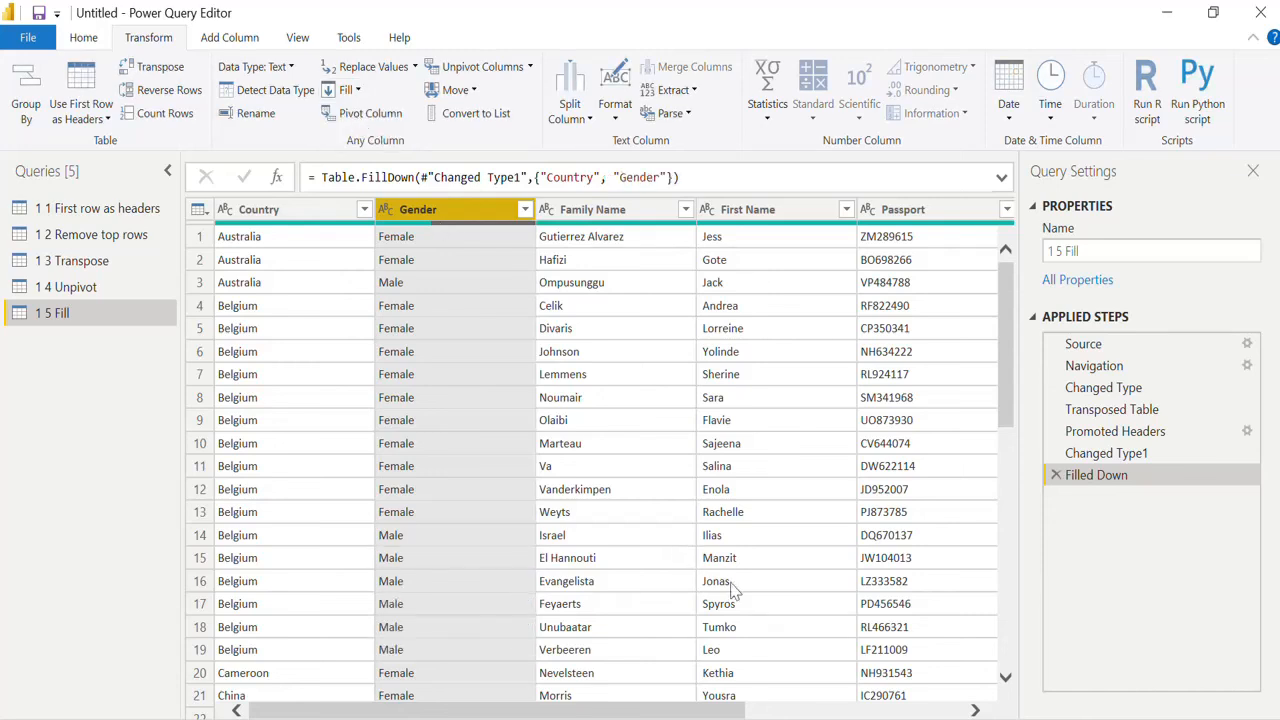
left_click(890, 710)
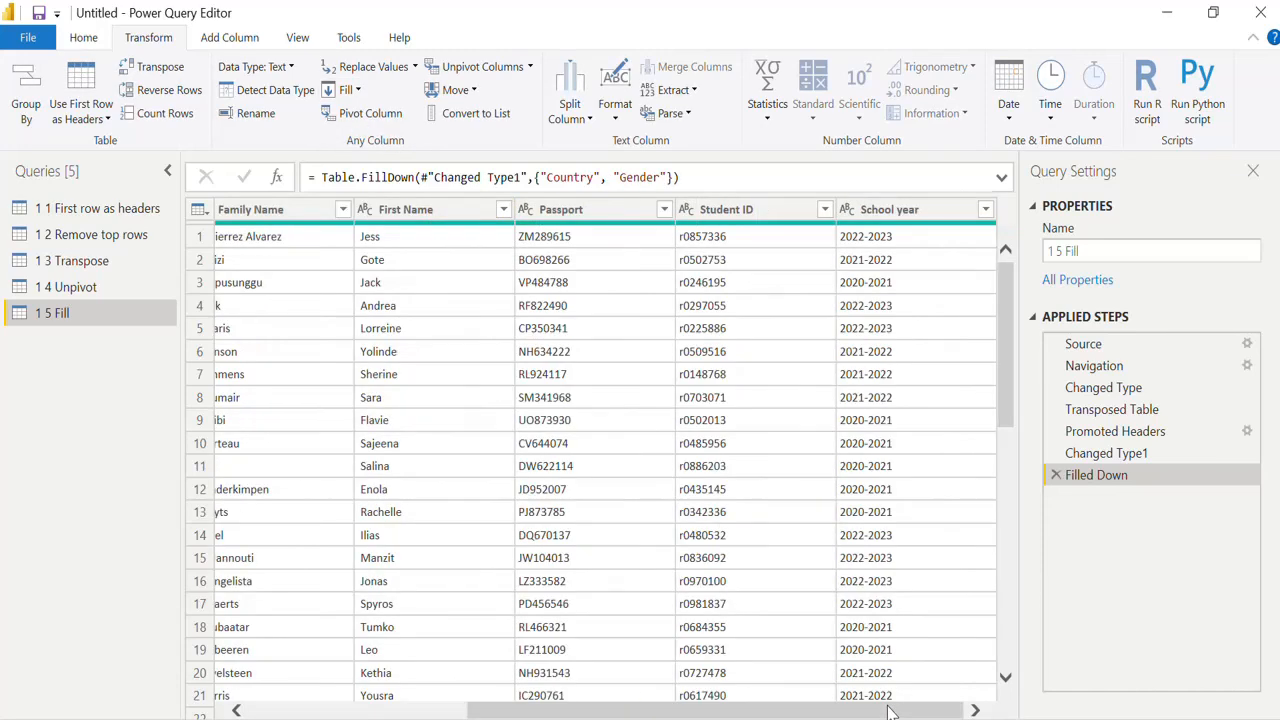
left_click_drag(890, 710, 675, 710)
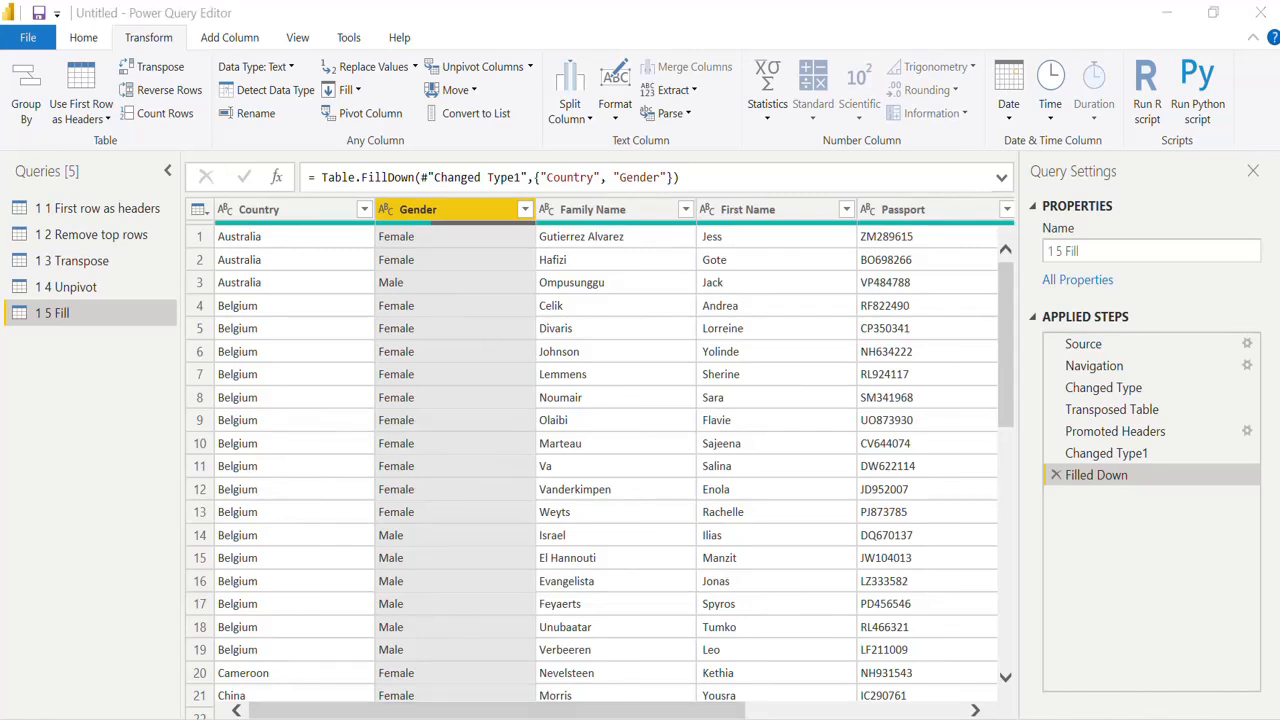